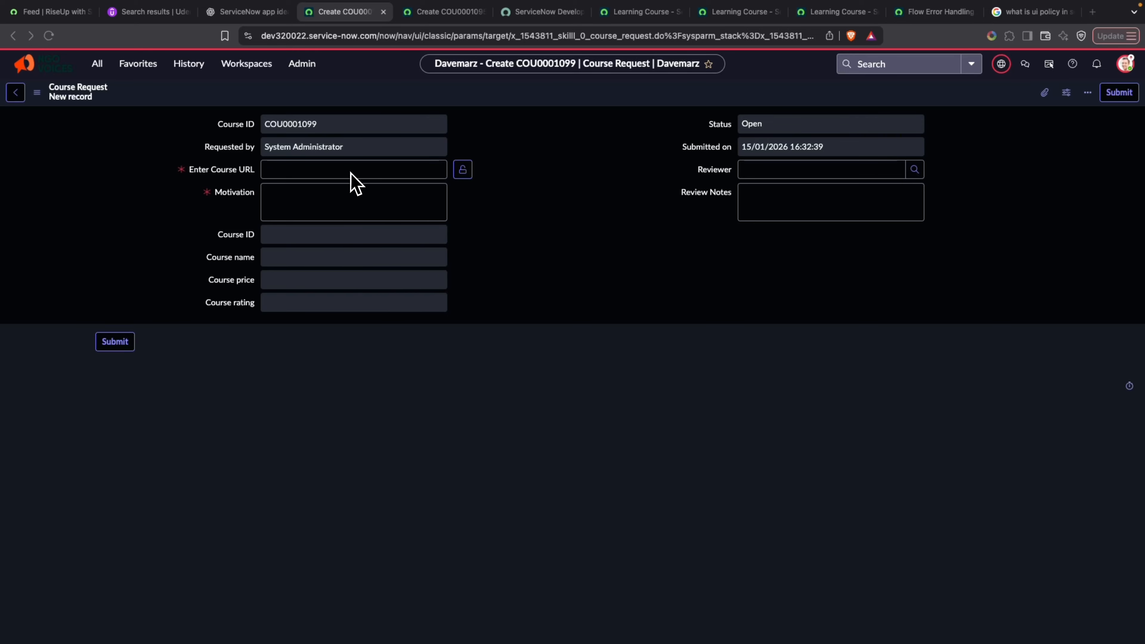
Open the Course Request form's layout in Form Builder and select the Motivation field.
right_click(400, 91)
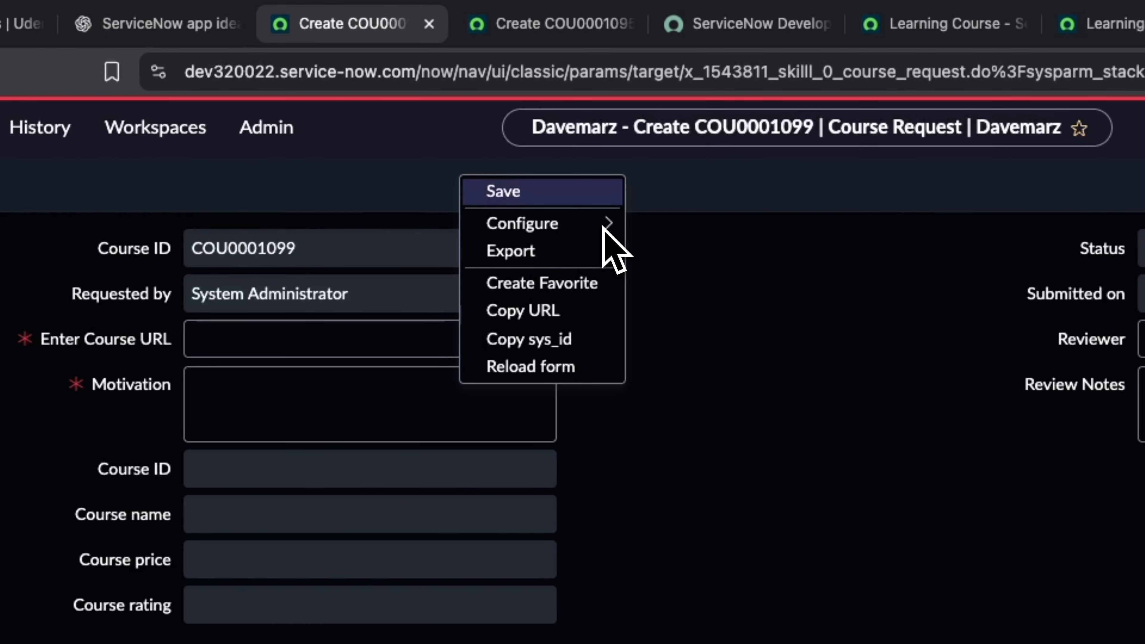
mouse_move(602, 228)
click(688, 226)
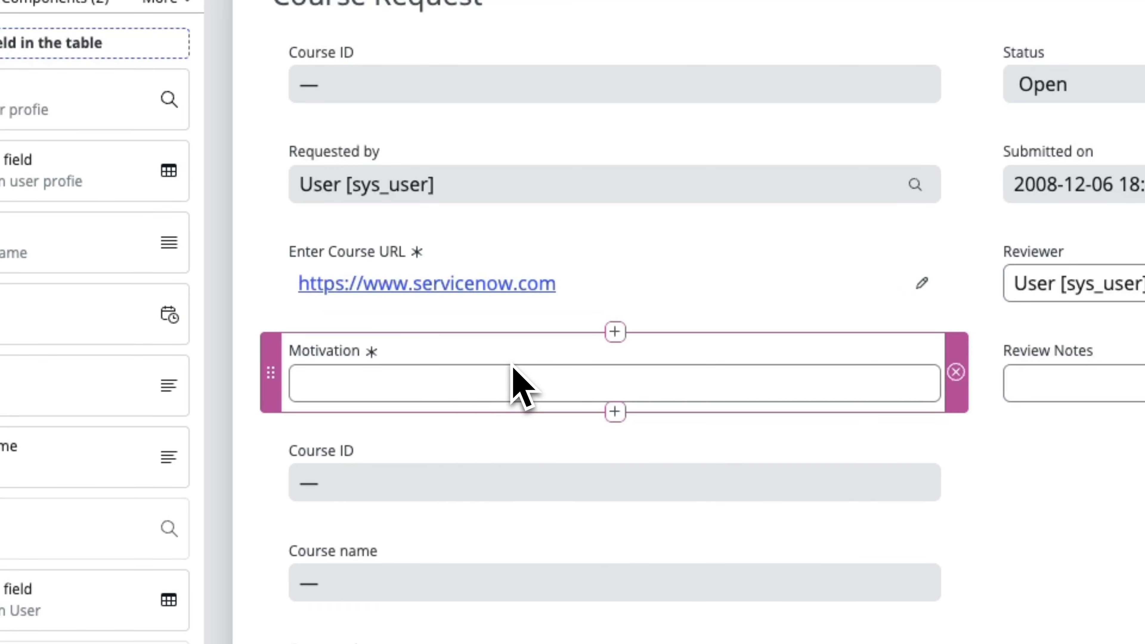
click(519, 383)
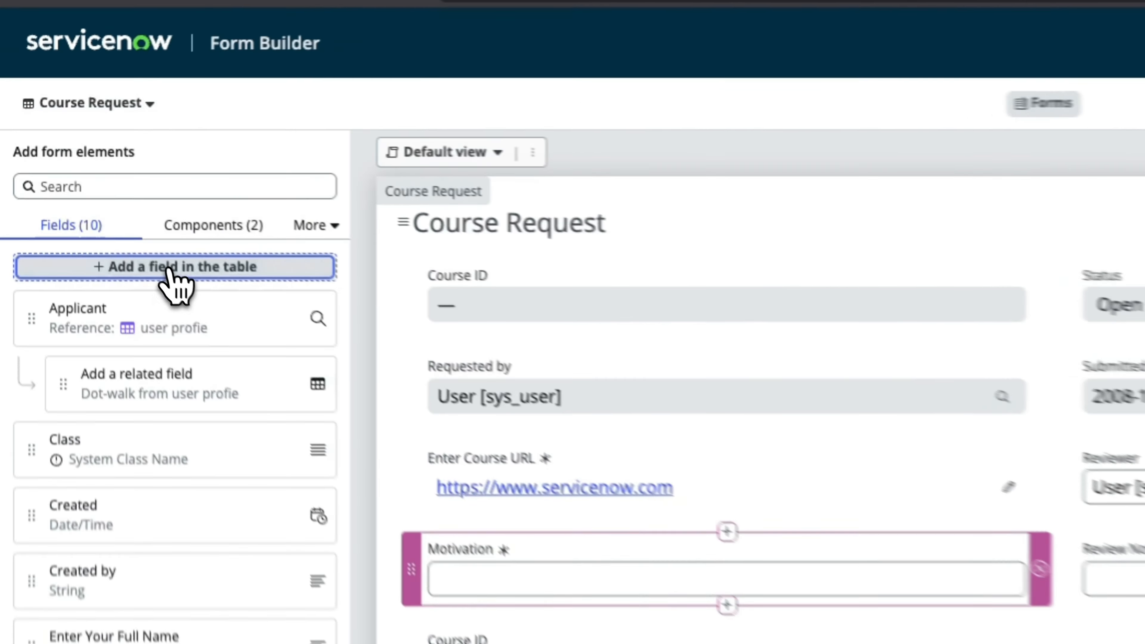
Start a new field in the Course Request table labelled "What do you hope to achieve by completing this course?".
click(94, 190)
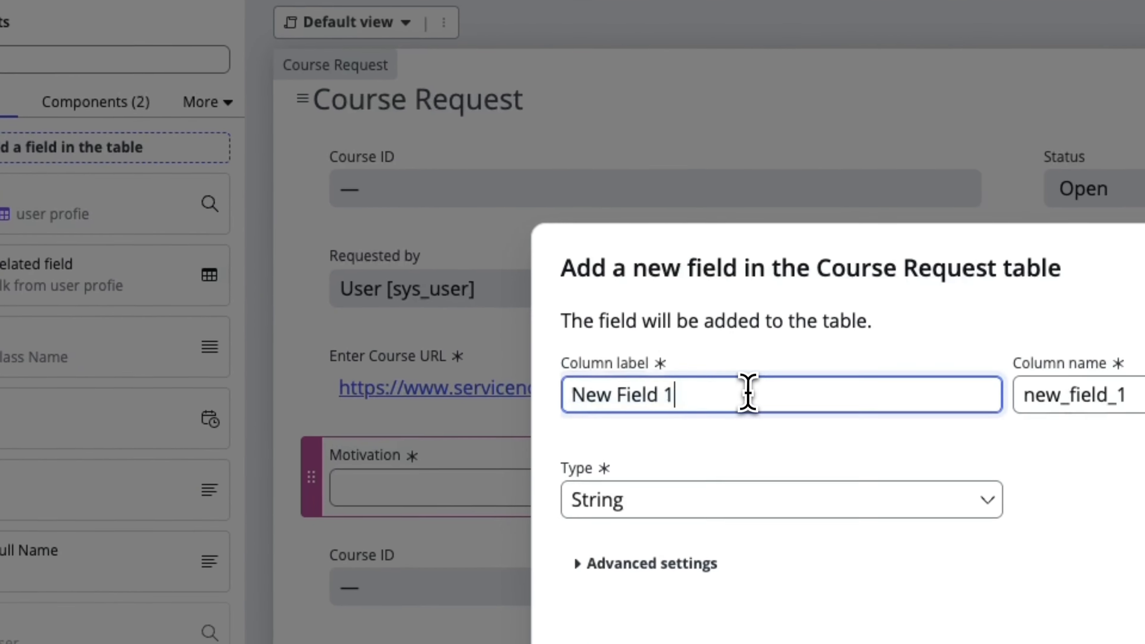
drag(885, 528, 719, 549)
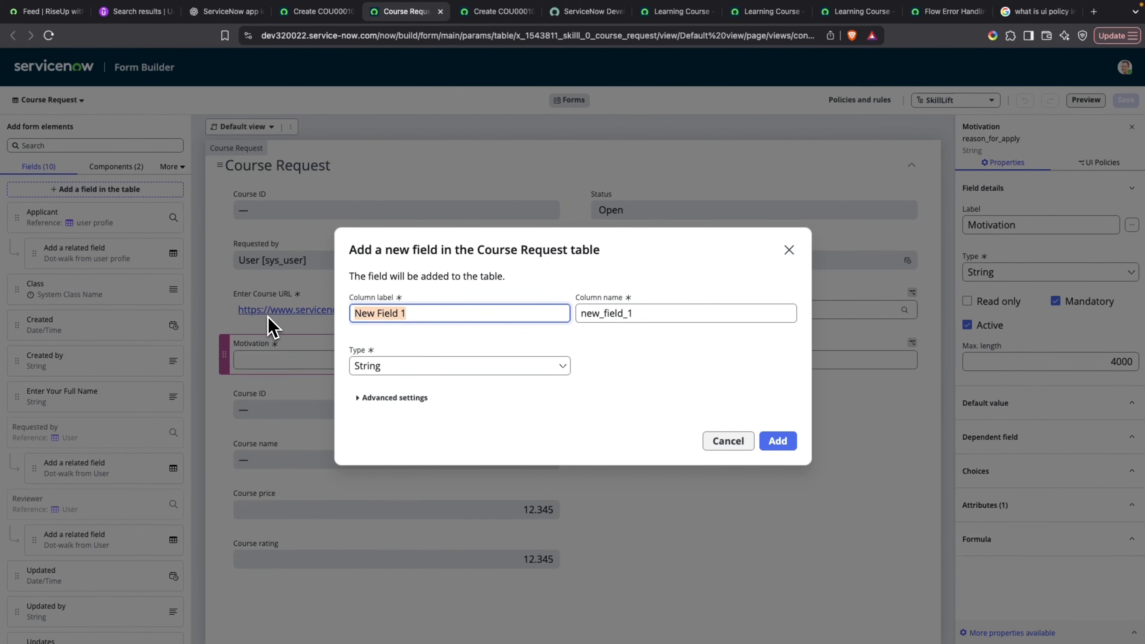
text(W)
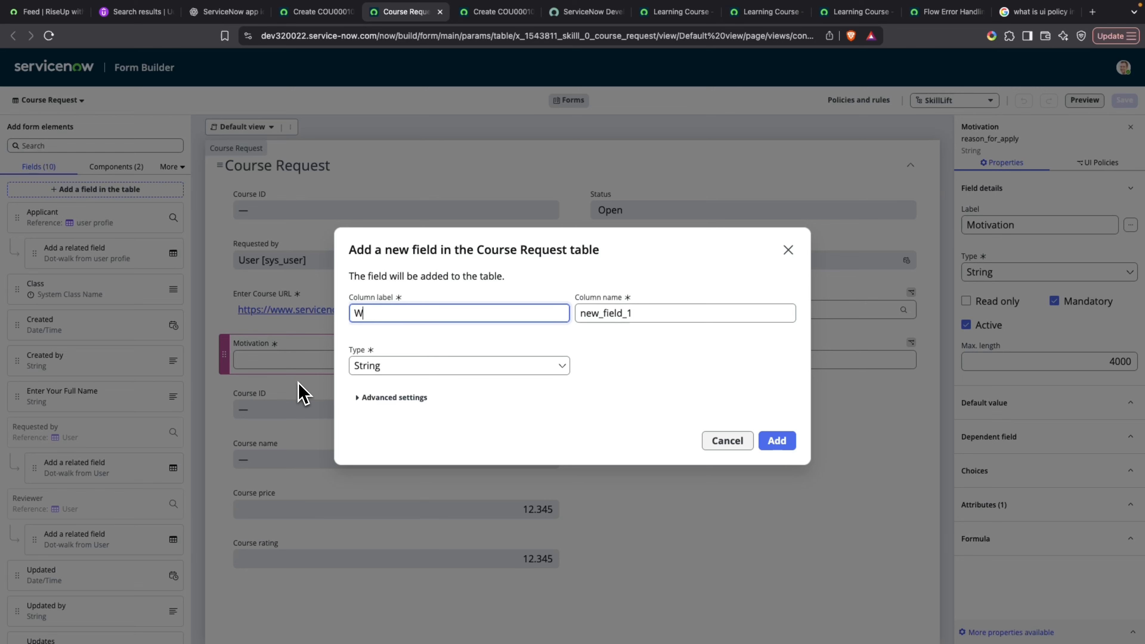
text(hat do you hope to ac)
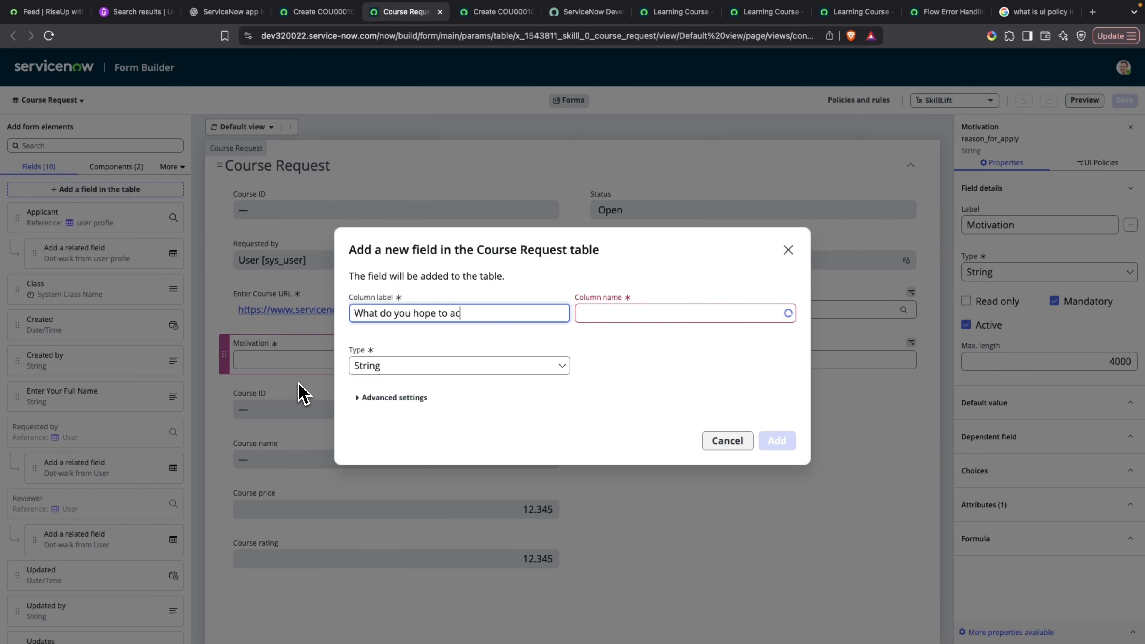
text(hieve by completing this ocurse)
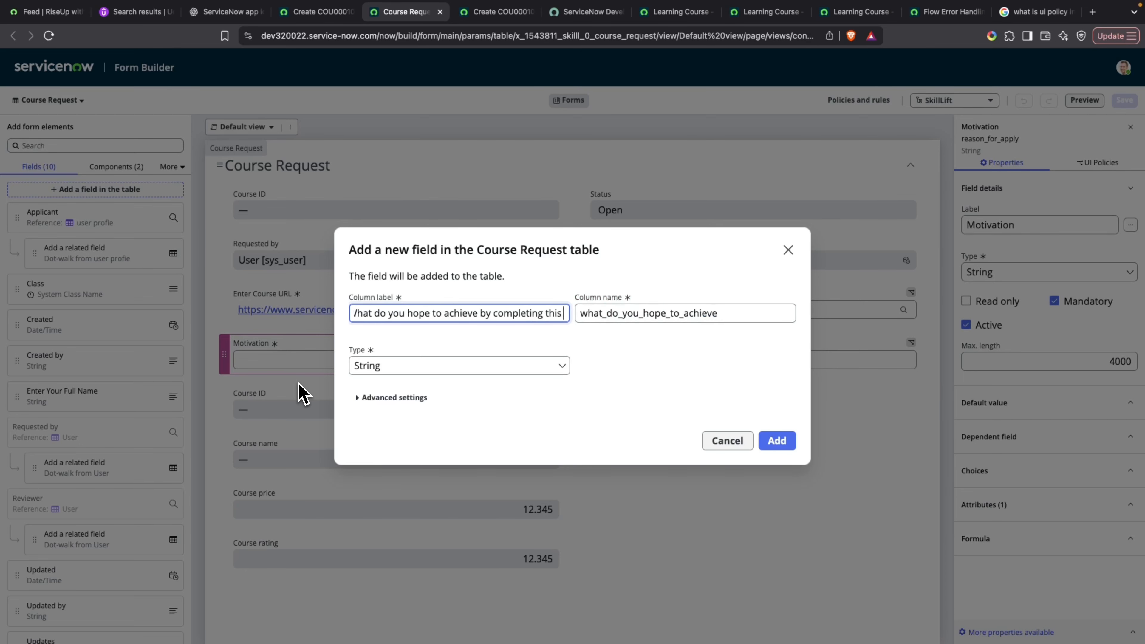
key(BackSpace)
key(BackSpace)
key(BackSpace)
key(BackSpace)
key(BackSpace)
key(BackSpace)
text(course?)
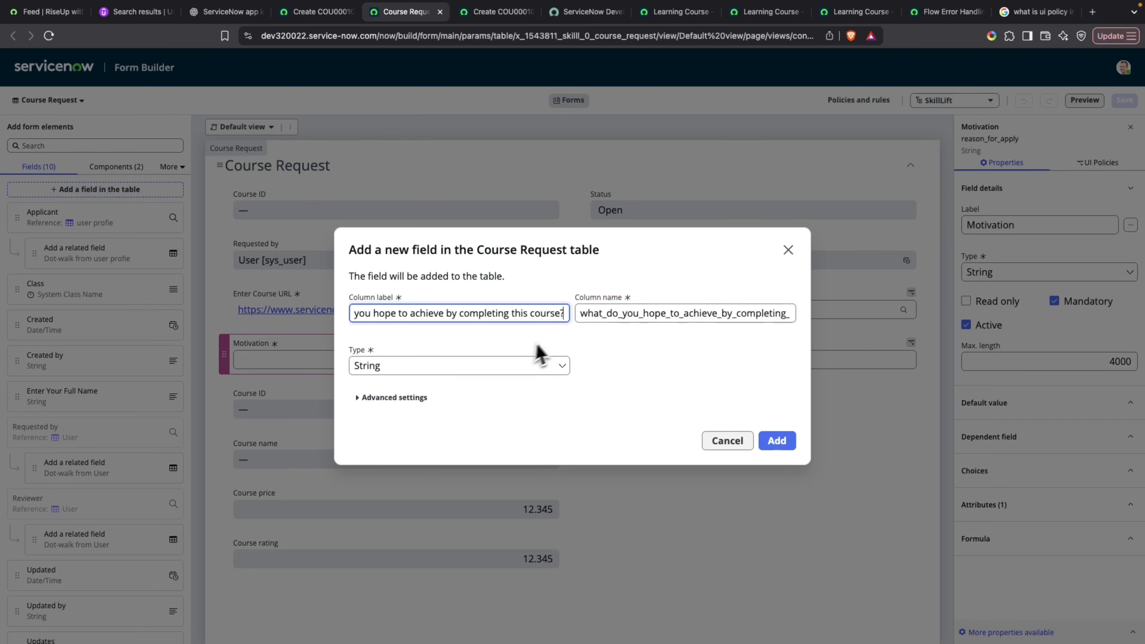
Shorten the new field's column name to what_do_you.
double_click(609, 316)
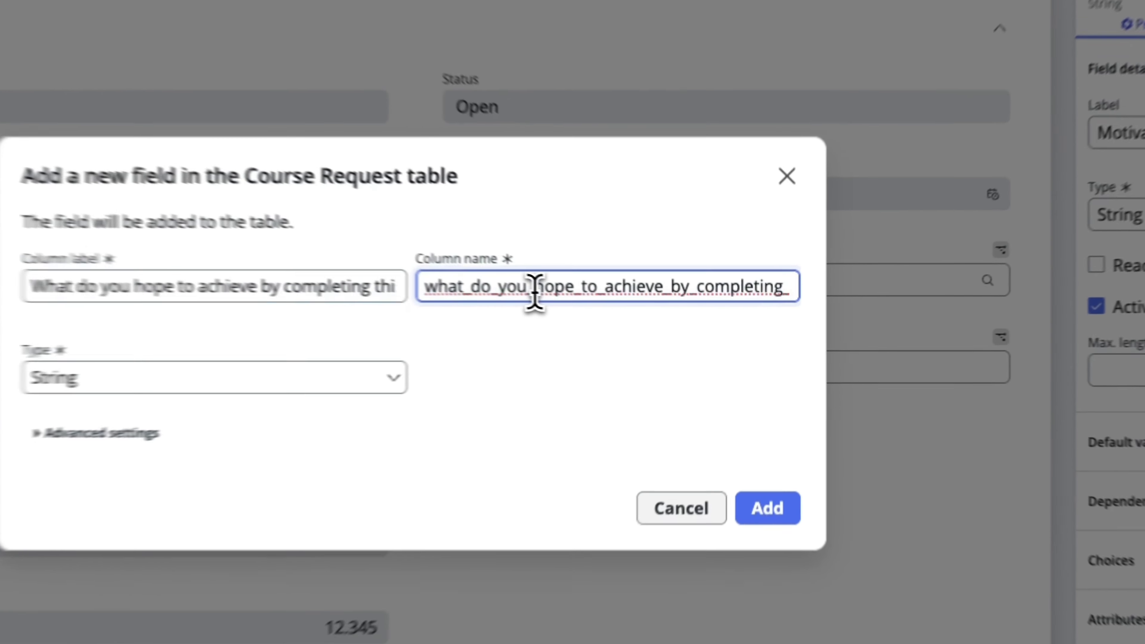
drag(641, 316, 788, 320)
key(BackSpace)
key(BackSpace)
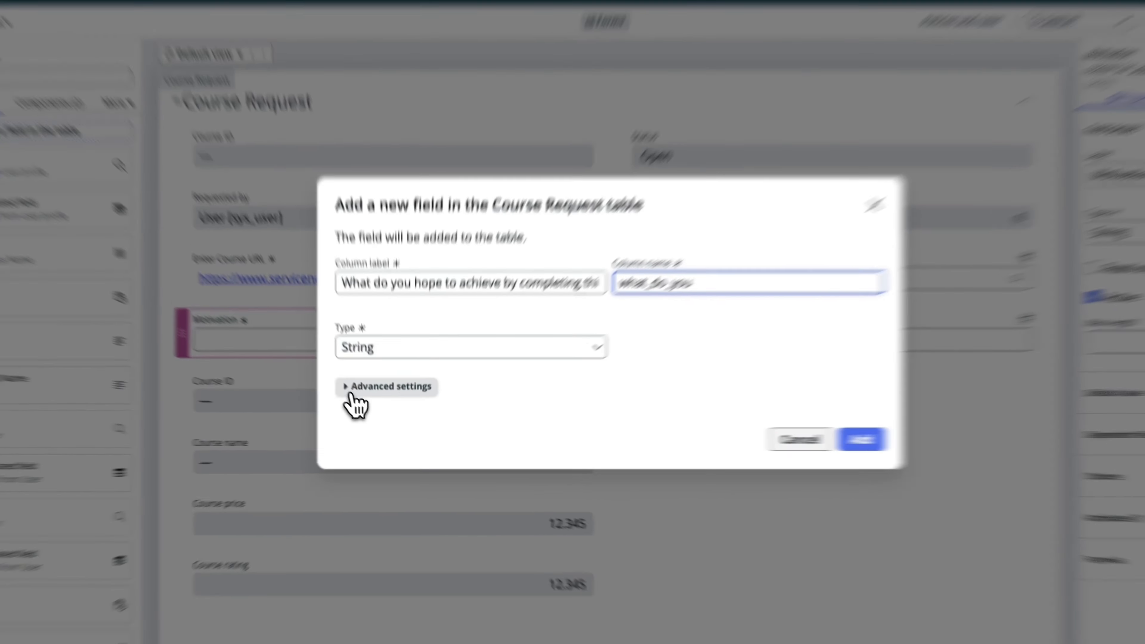
Make the what_do_you String field mandatory and add it to the table.
click(377, 403)
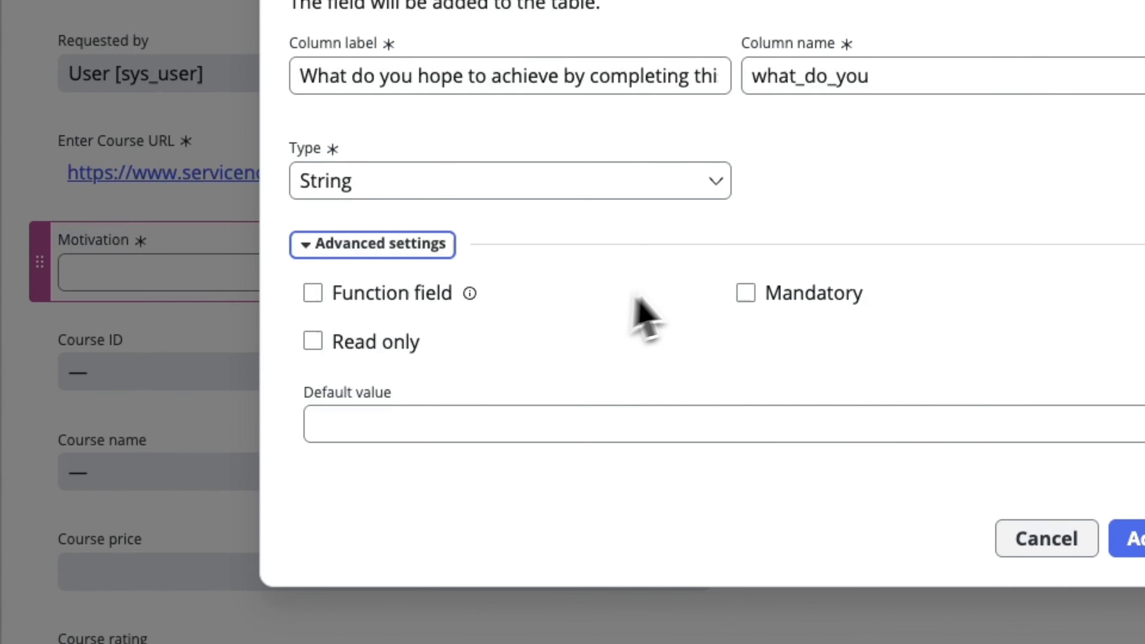
click(756, 293)
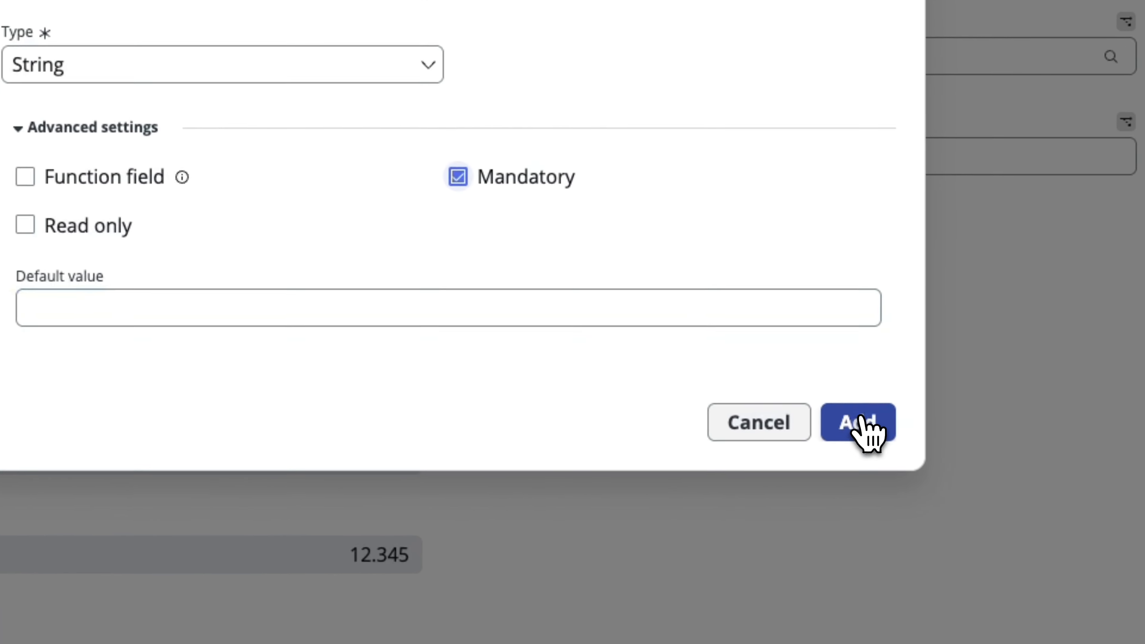
click(1132, 539)
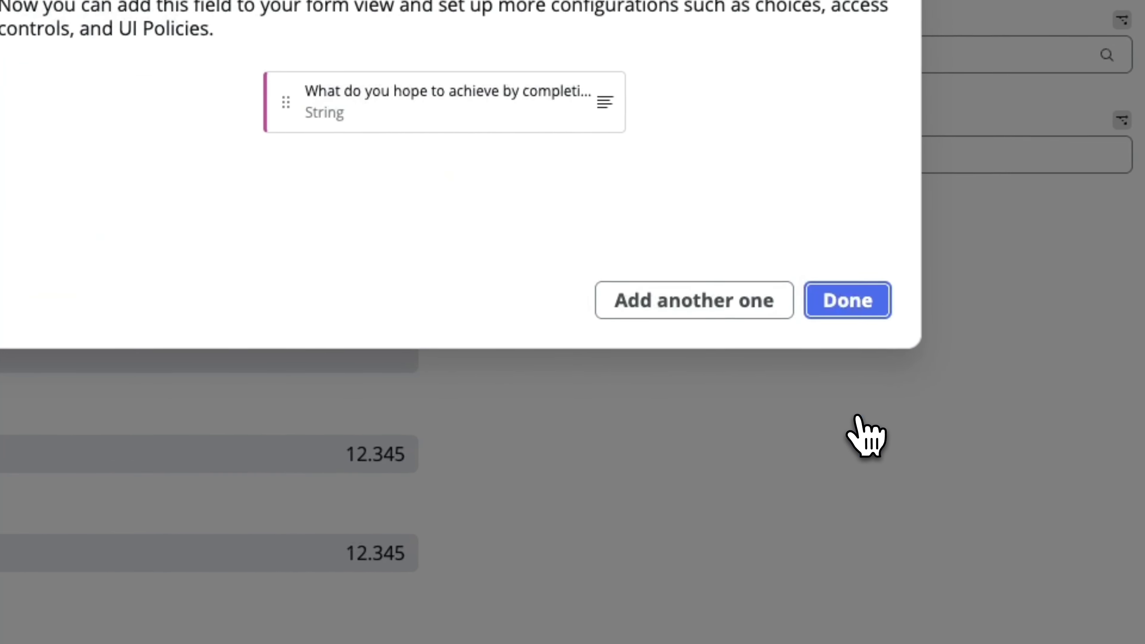
click(844, 304)
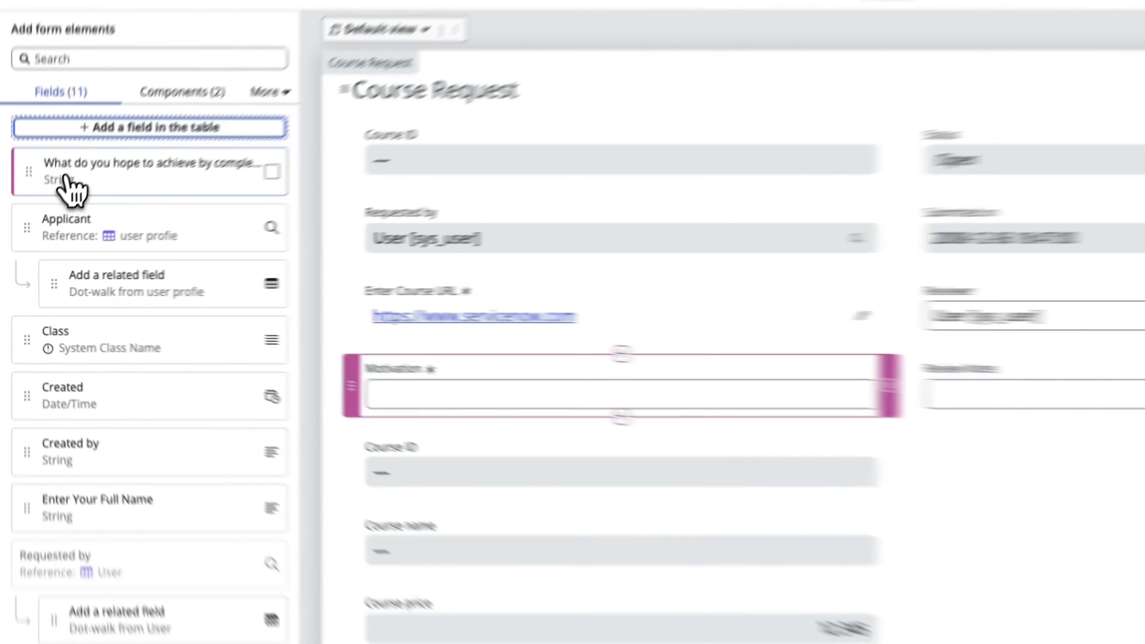
Place the "What do you hope to achieve by completing this course?" field below Motivation and set its maximum length to 2000.
drag(53, 223, 201, 354)
drag(399, 406, 483, 476)
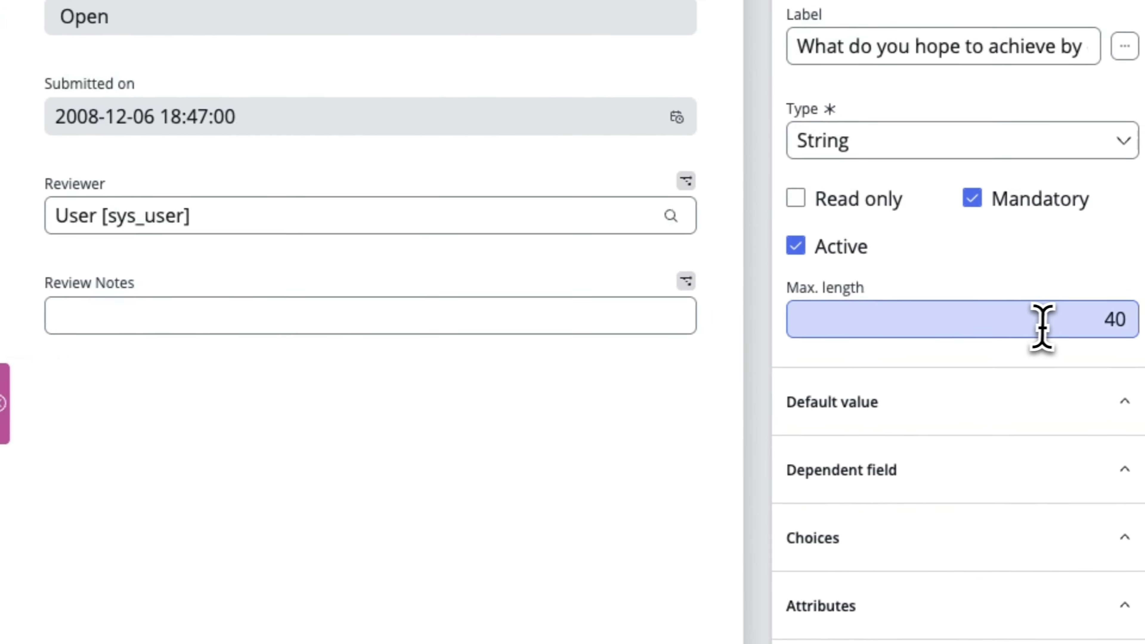
click(1067, 319)
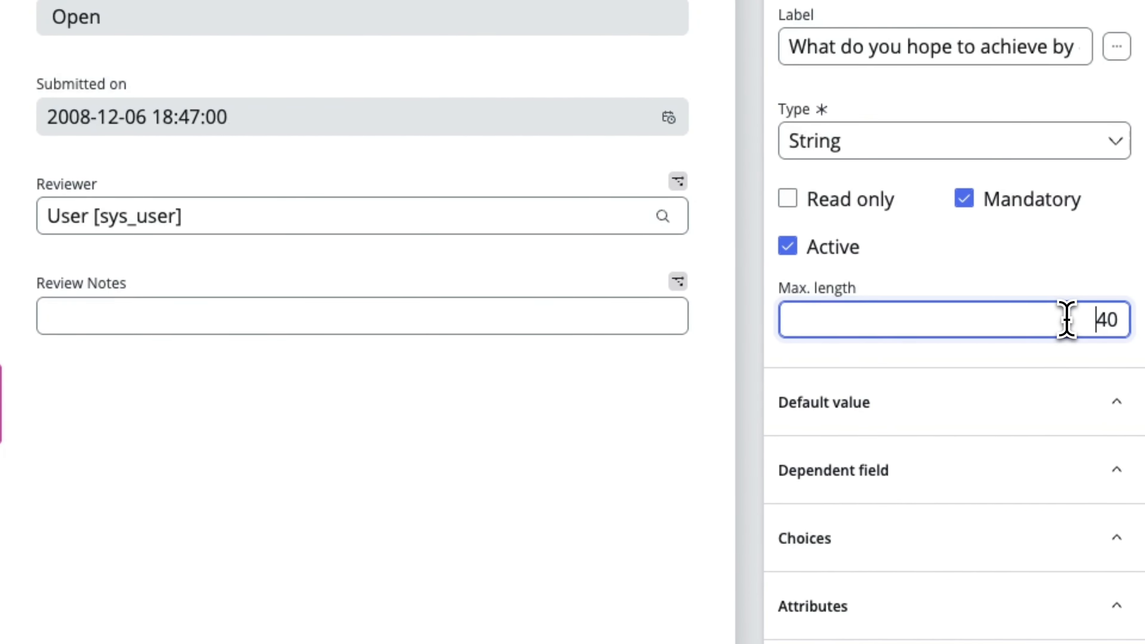
drag(1067, 320, 1138, 343)
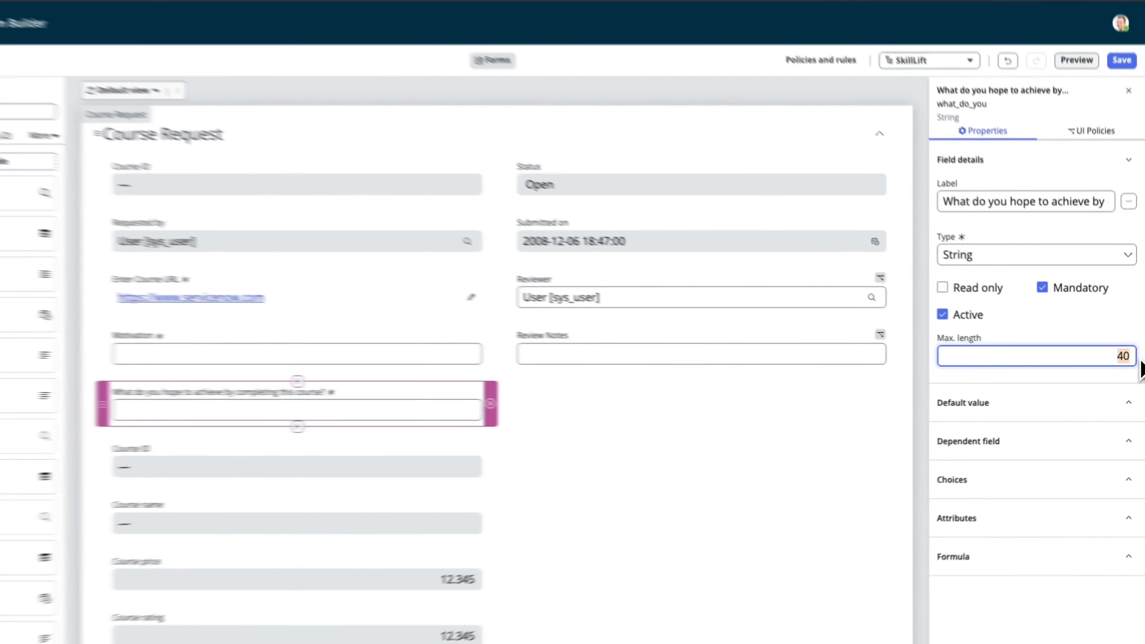
text(2000)
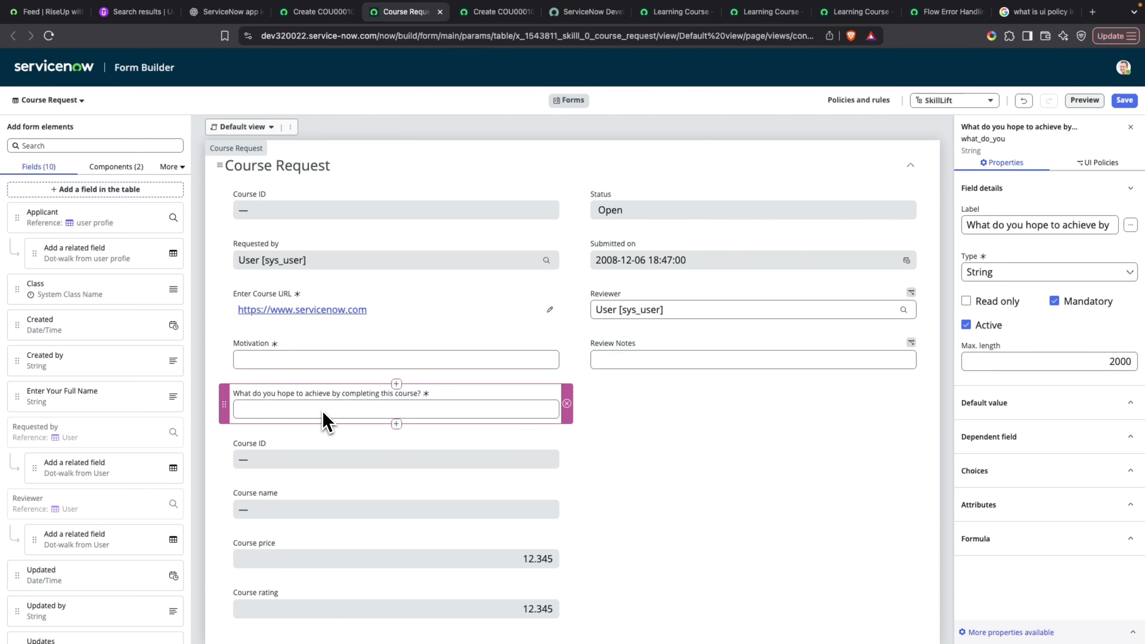
Start another new table field labelled "Current skill level" with the type Choice.
scroll(326, 423, down, 1)
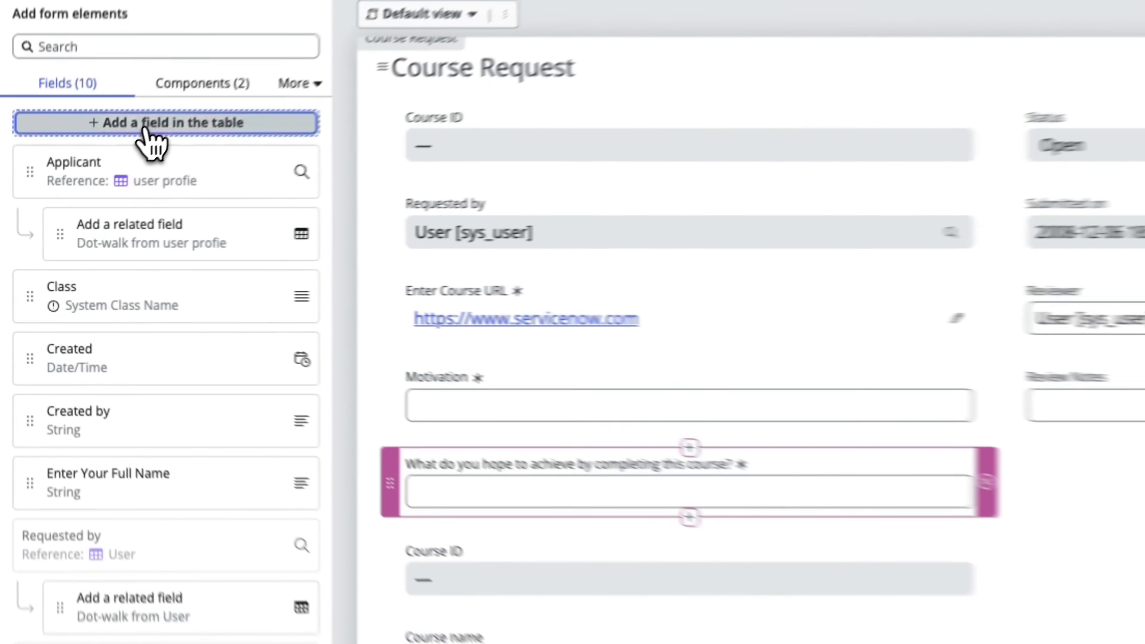
click(145, 130)
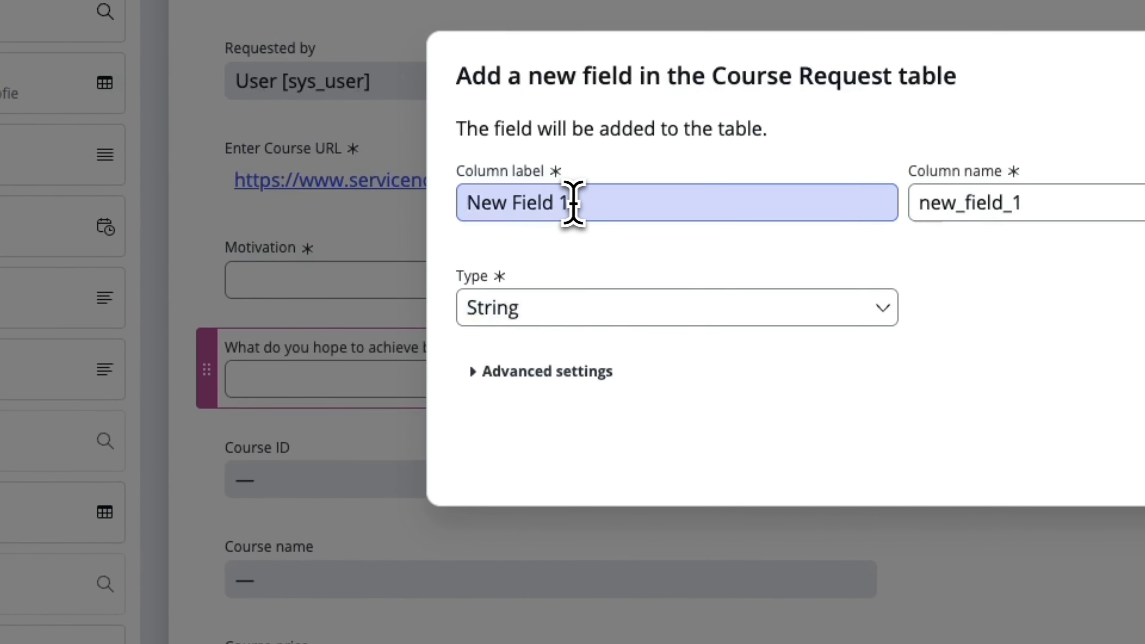
triple_click(586, 202)
text(Curu)
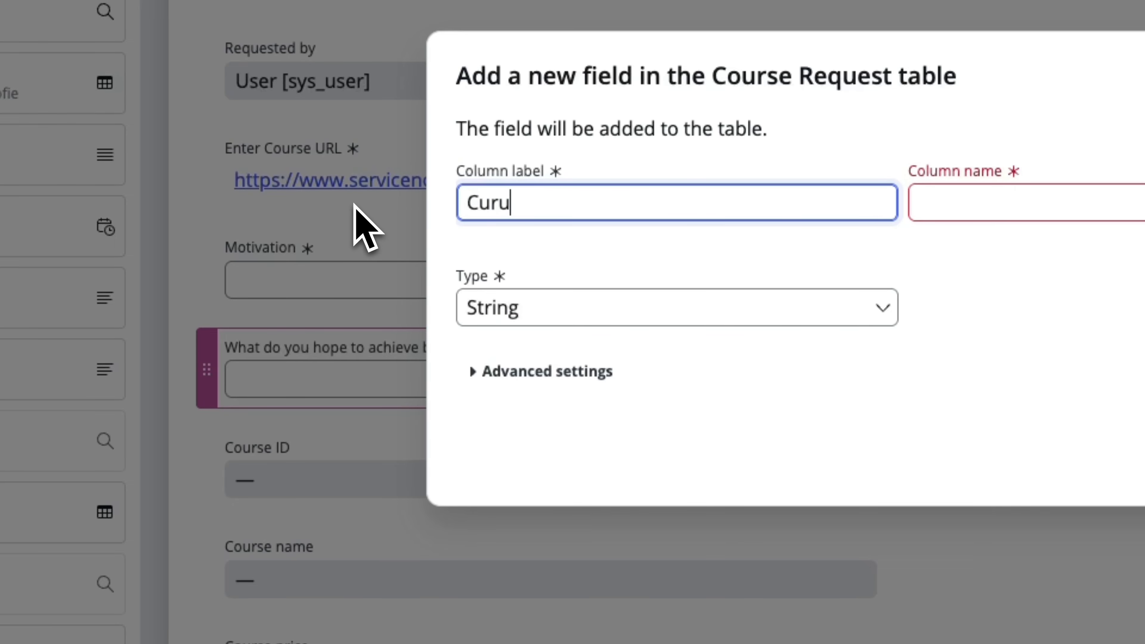
text(rent skill)
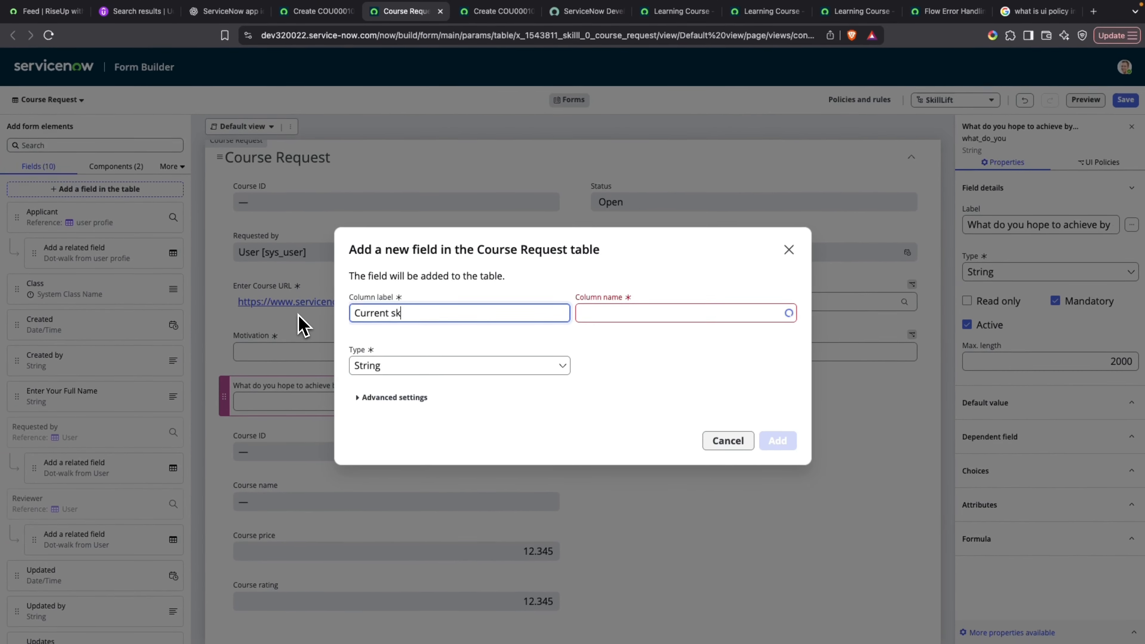
text( level)
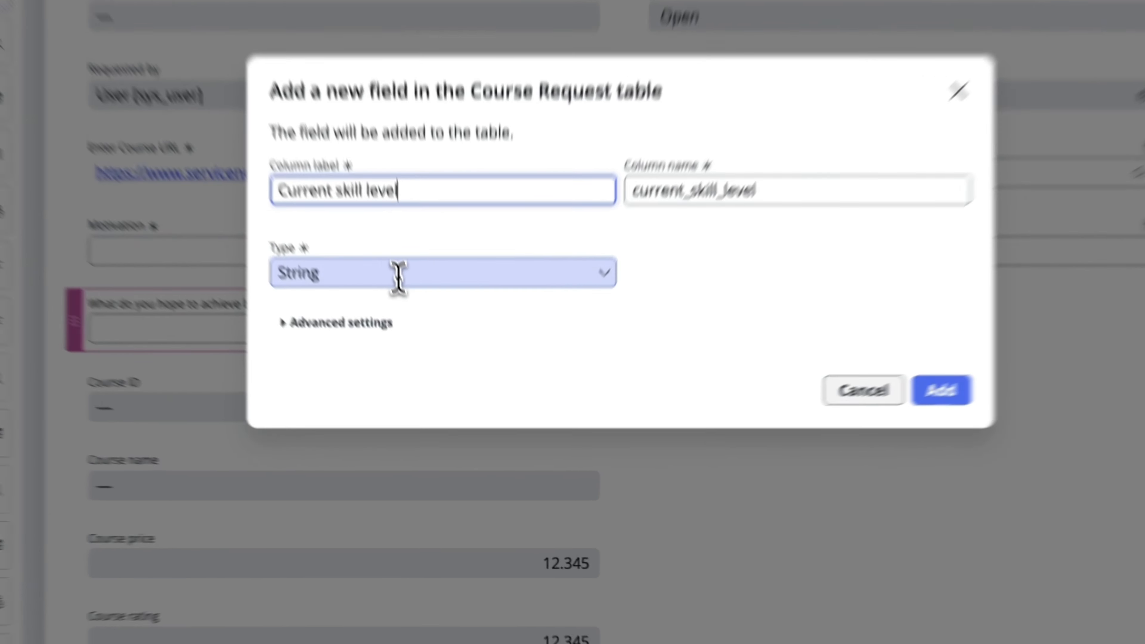
click(431, 366)
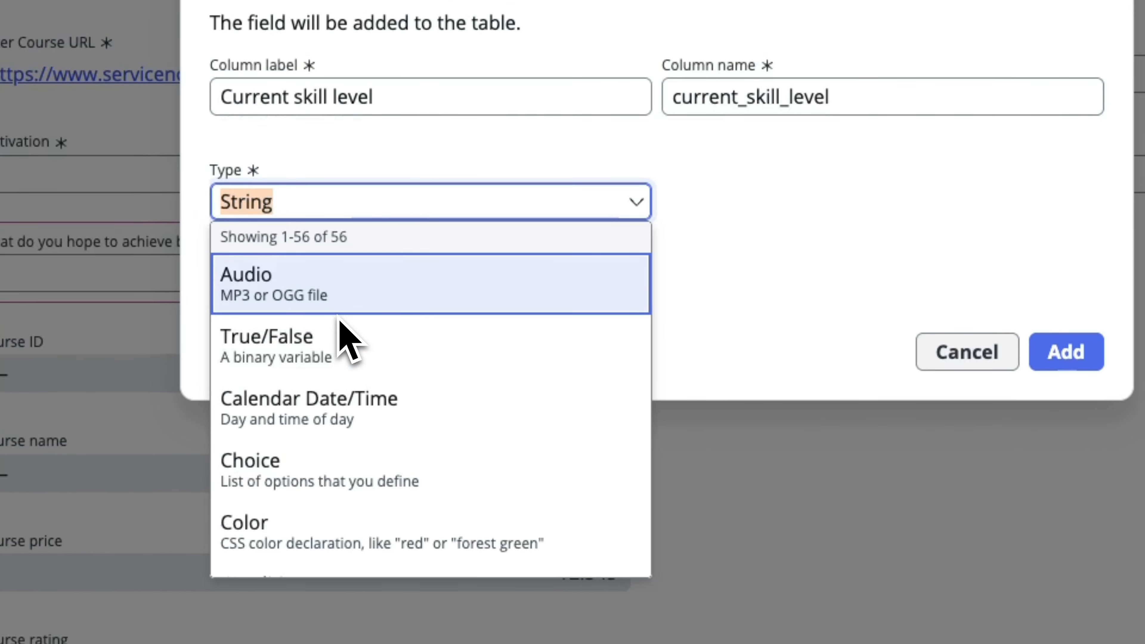
click(306, 453)
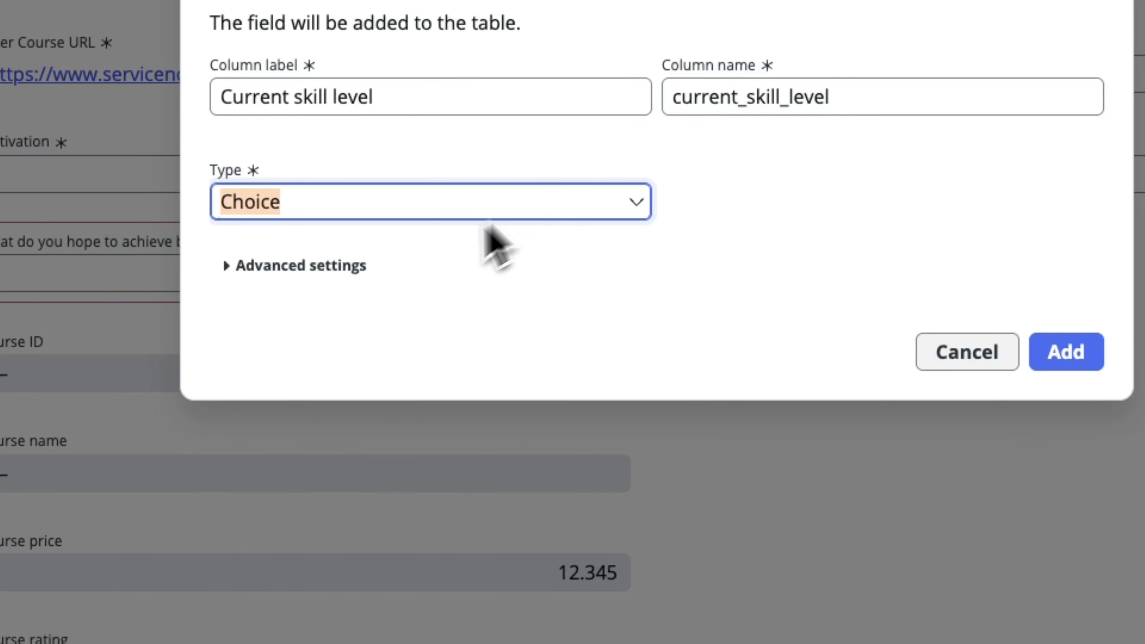
Make the Current skill level field mandatory and add it to the Course Request table.
click(318, 266)
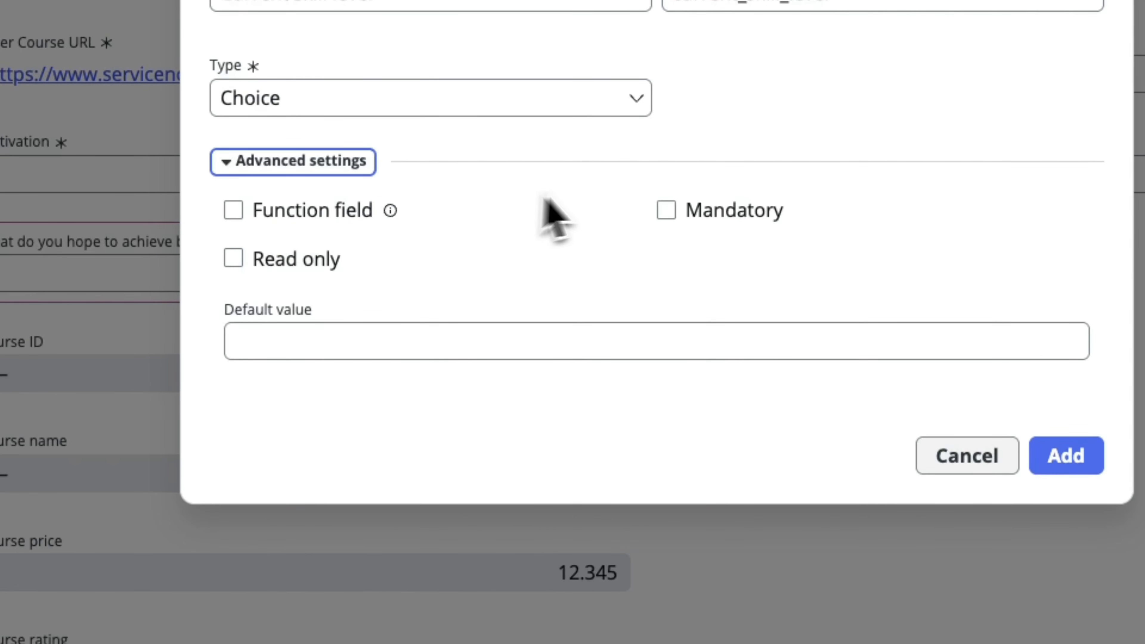
click(667, 220)
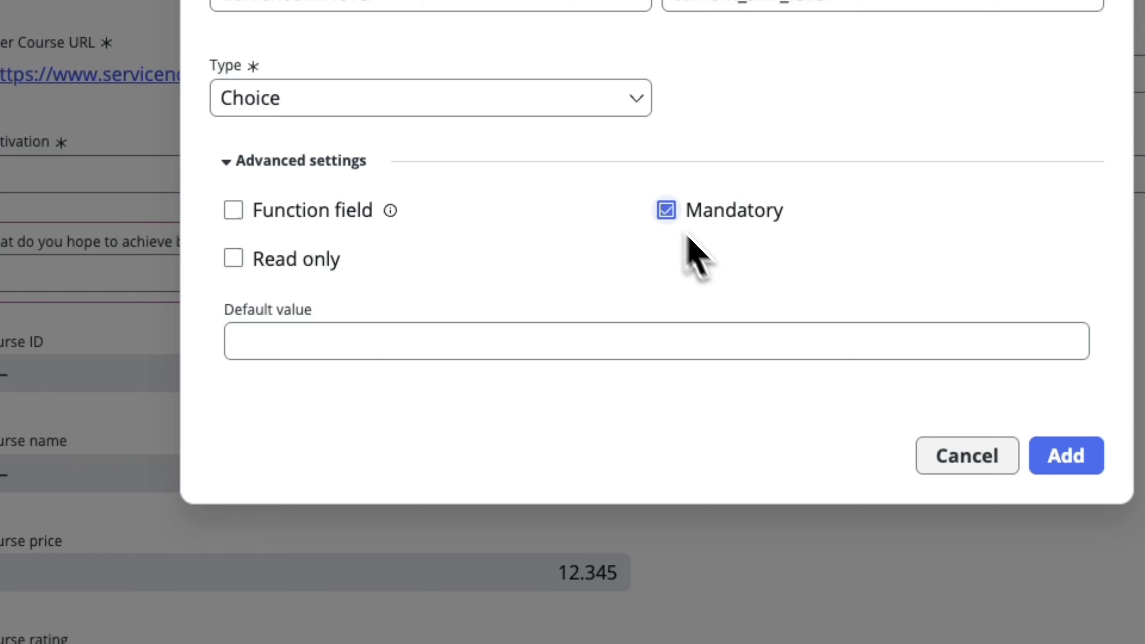
click(867, 472)
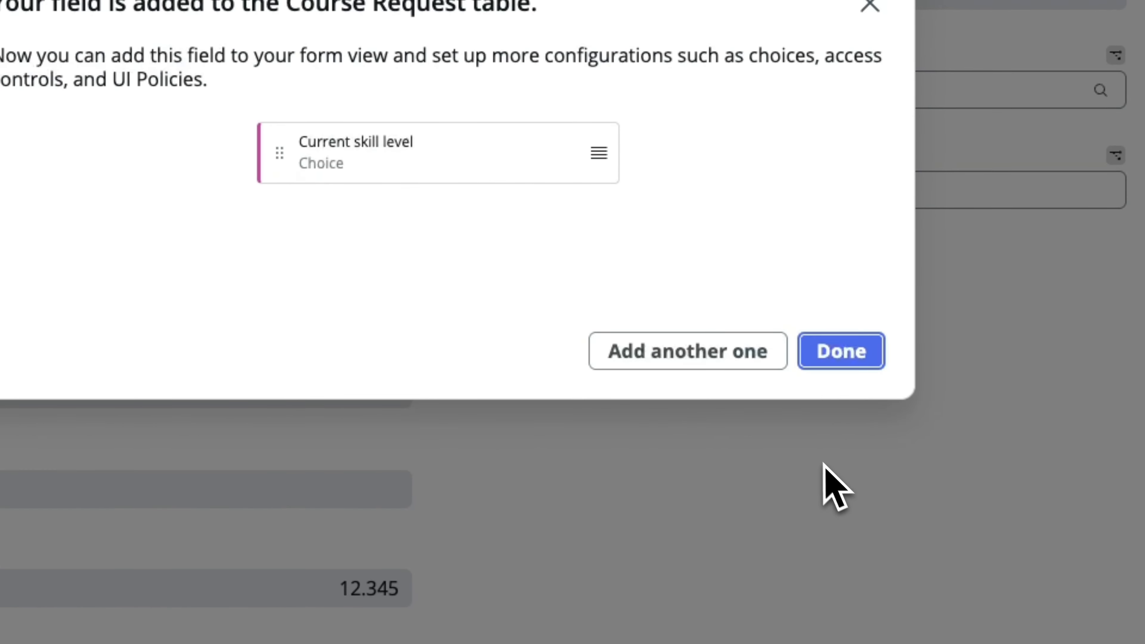
click(841, 361)
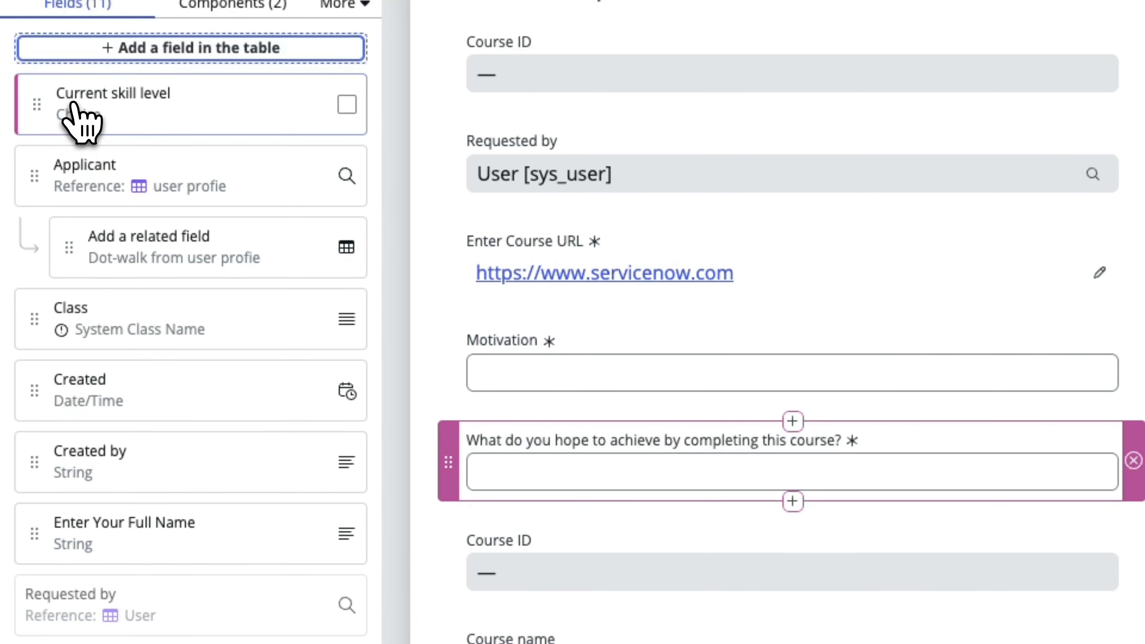
Place the Current skill level field on the form directly below the "What do you hope to achieve" field.
drag(72, 106, 493, 534)
drag(308, 349, 310, 357)
scroll(335, 374, down, 1)
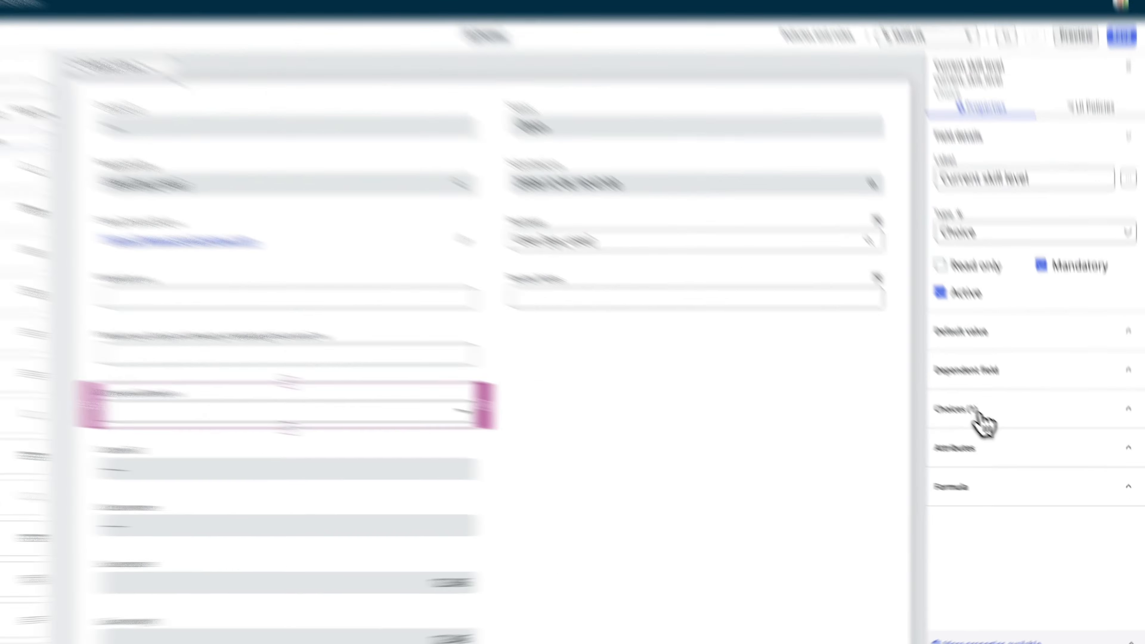
Add the choices Beginner and Intermediate to the Current skill level field.
click(988, 424)
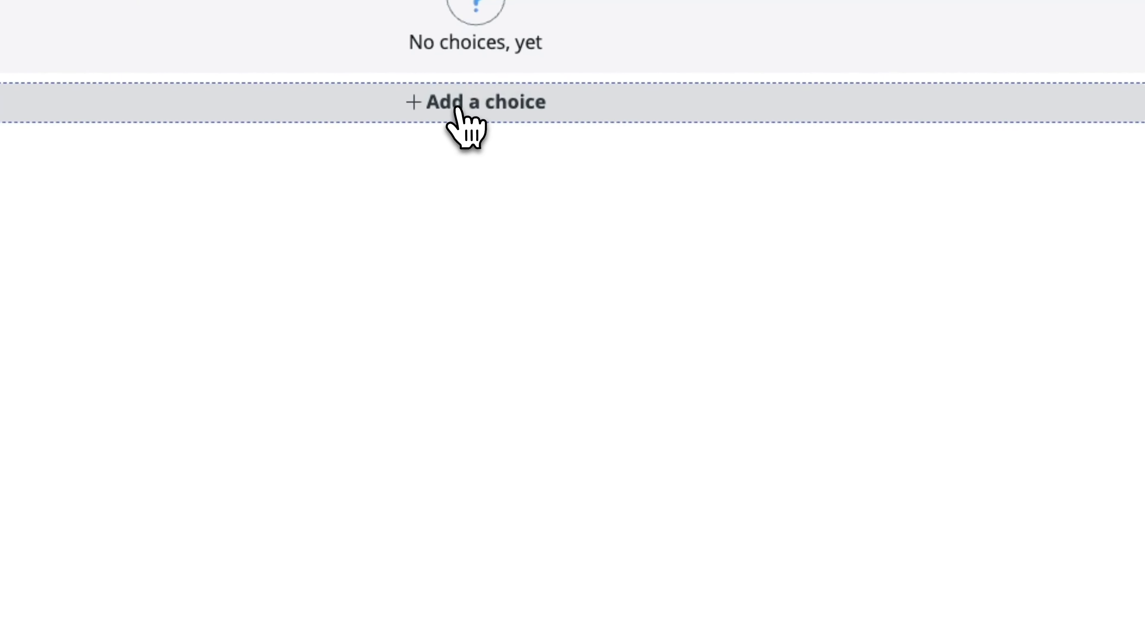
click(460, 113)
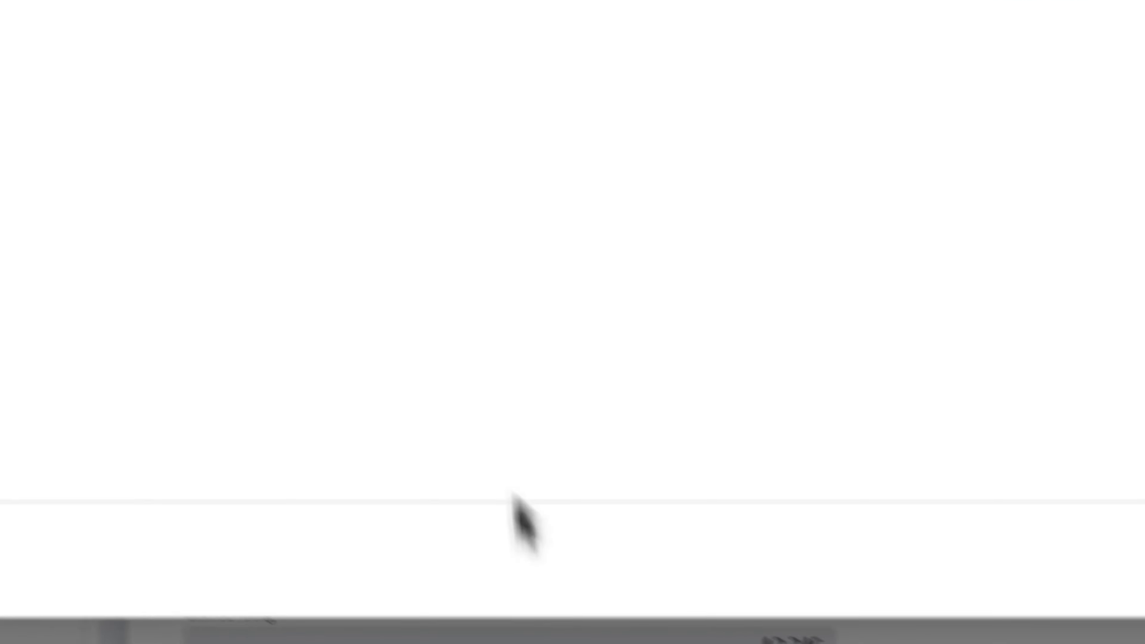
click(310, 292)
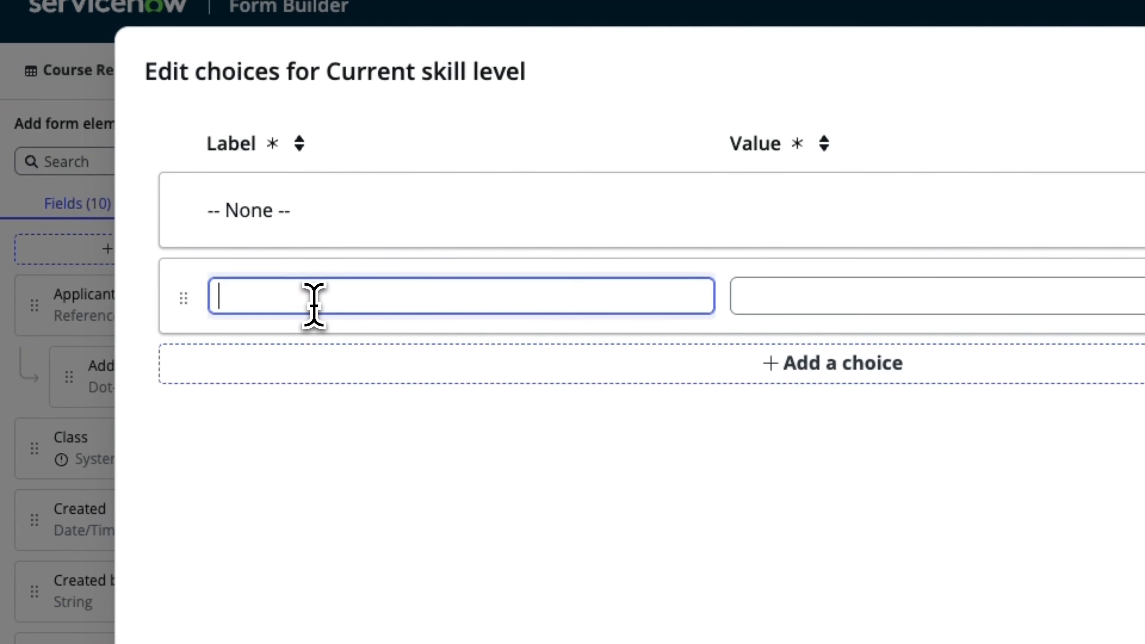
text(Begiiner)
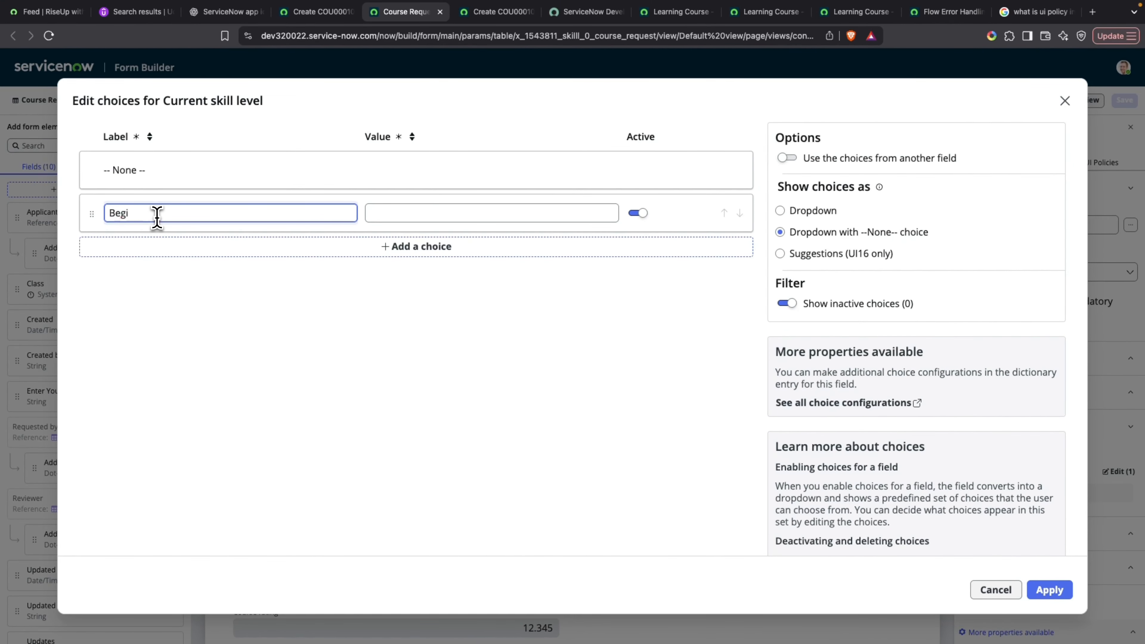
click(442, 249)
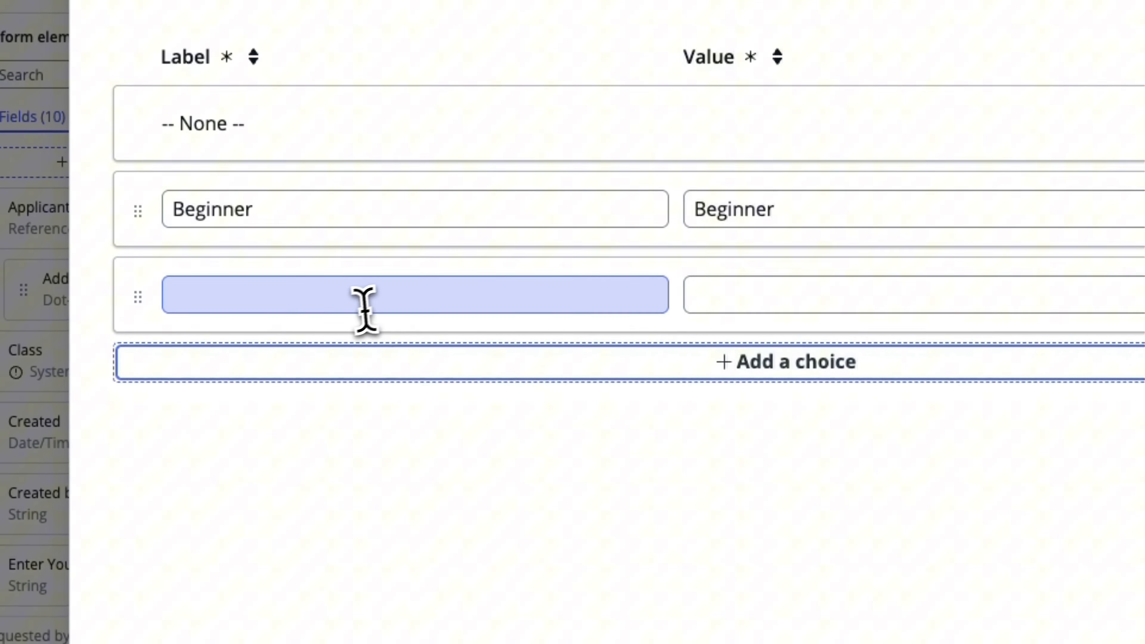
click(365, 309)
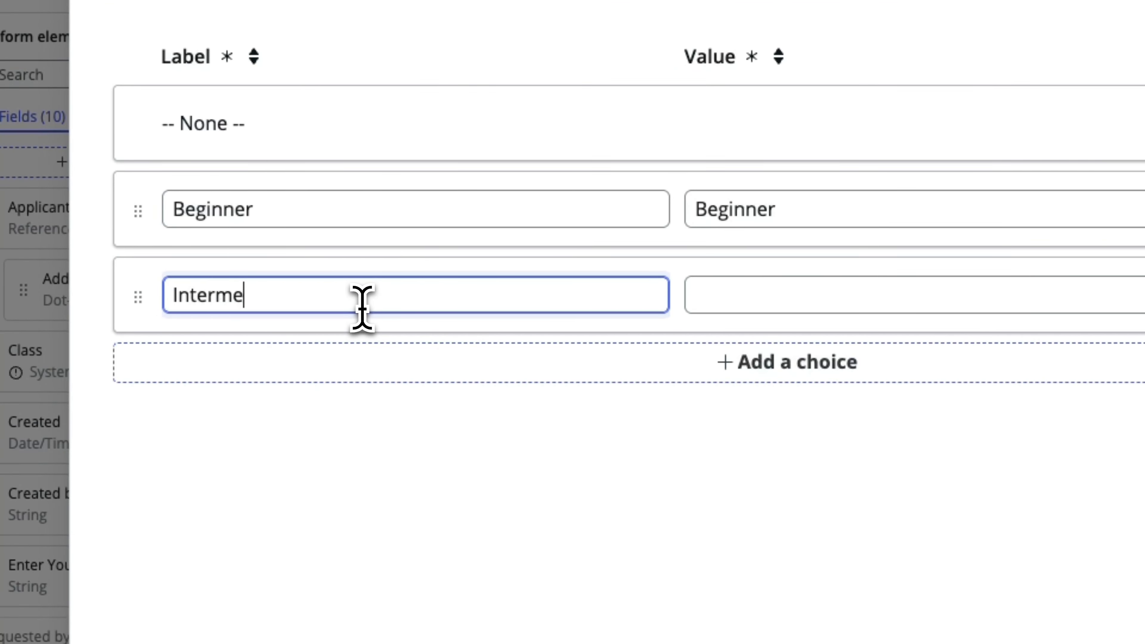
text(Intermediate)
Add the choices Advanced and Switching Career to the Current skill level field and apply the choice list.
click(690, 349)
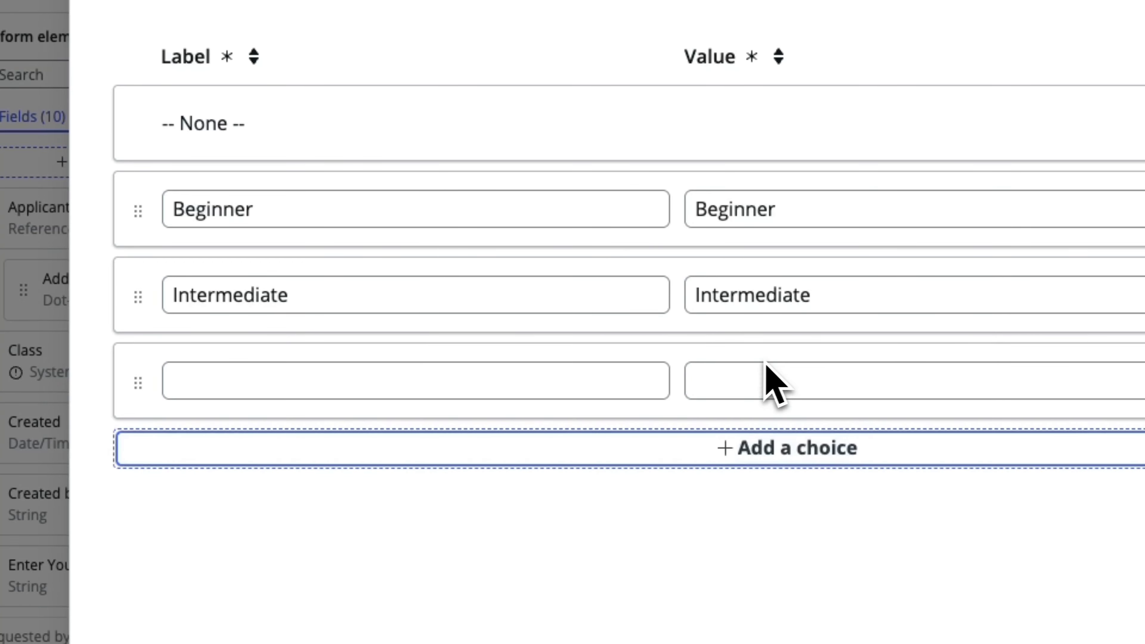
click(474, 376)
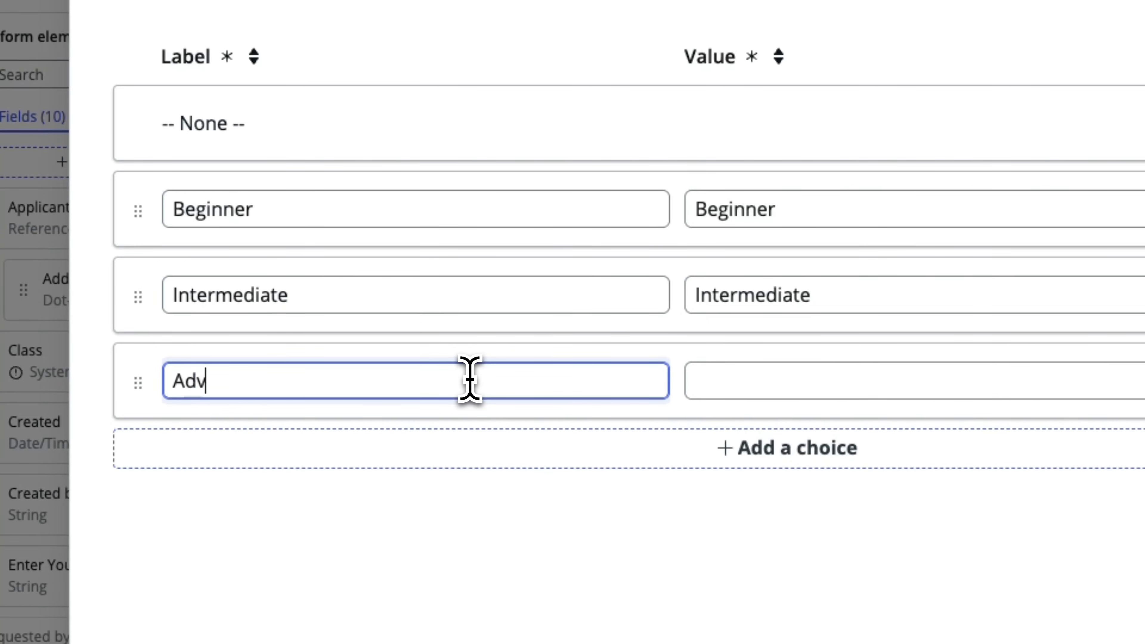
text(Advanced)
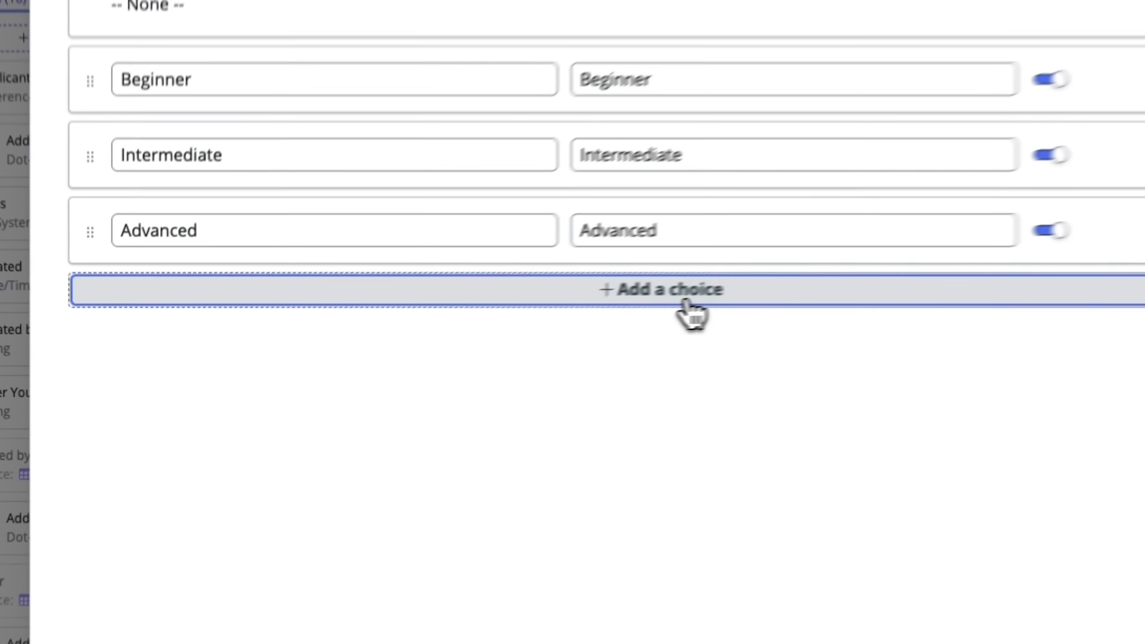
click(428, 336)
click(234, 341)
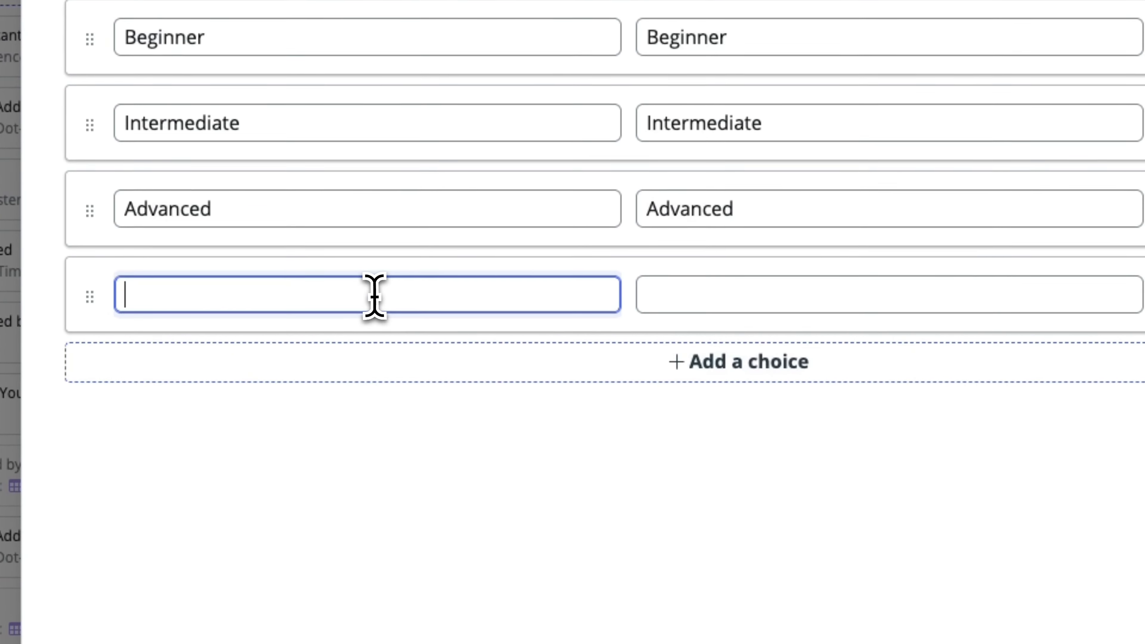
text(Switching Career)
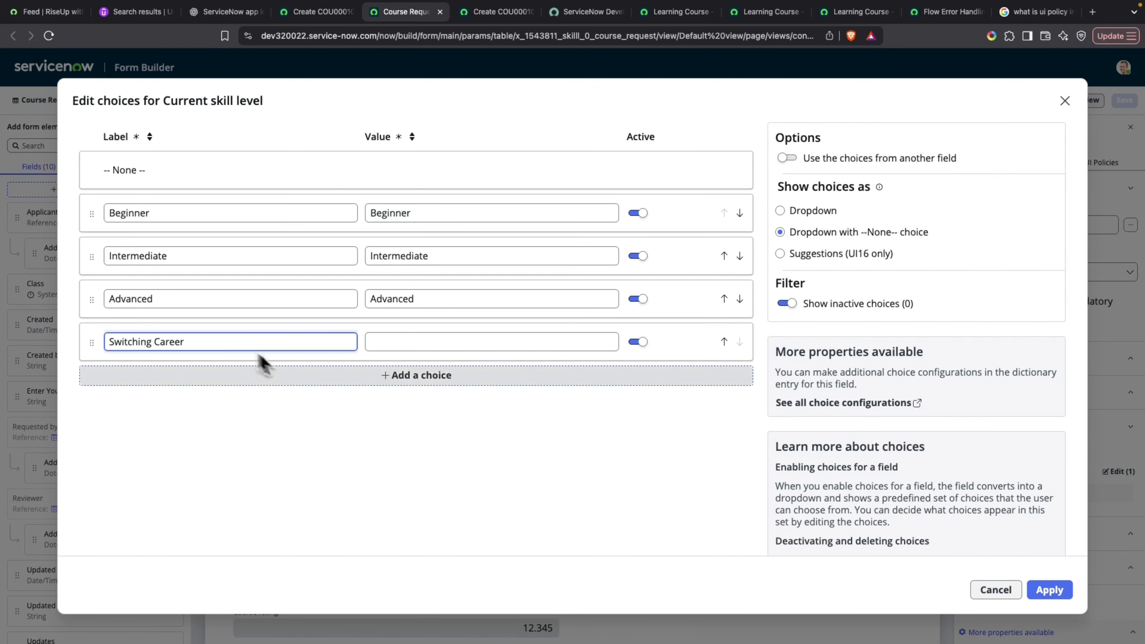
click(391, 414)
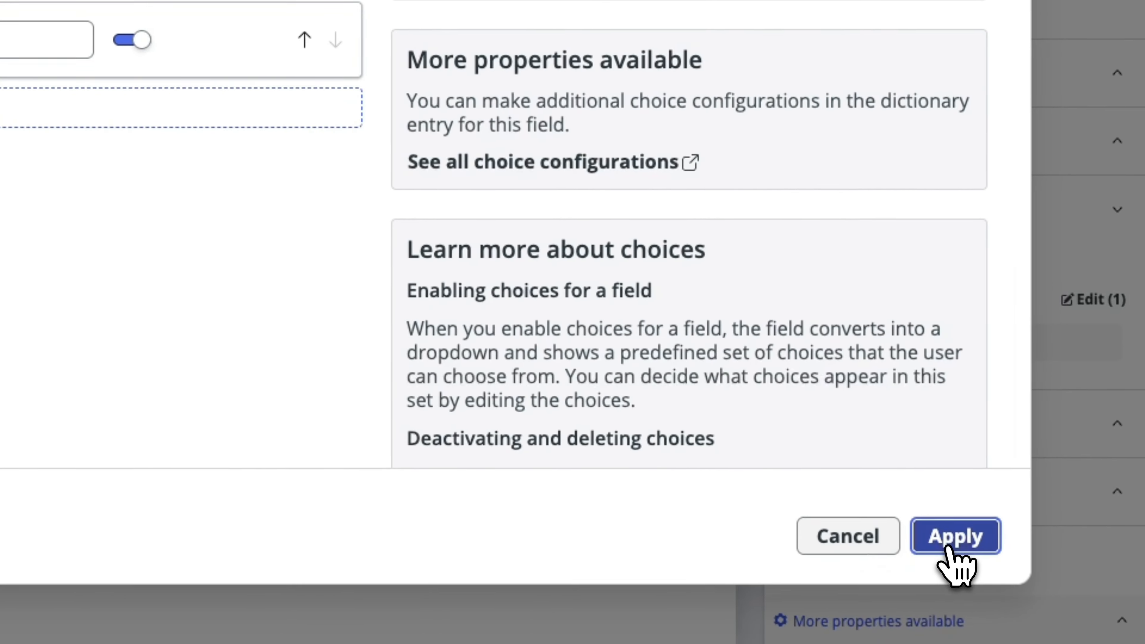
click(953, 537)
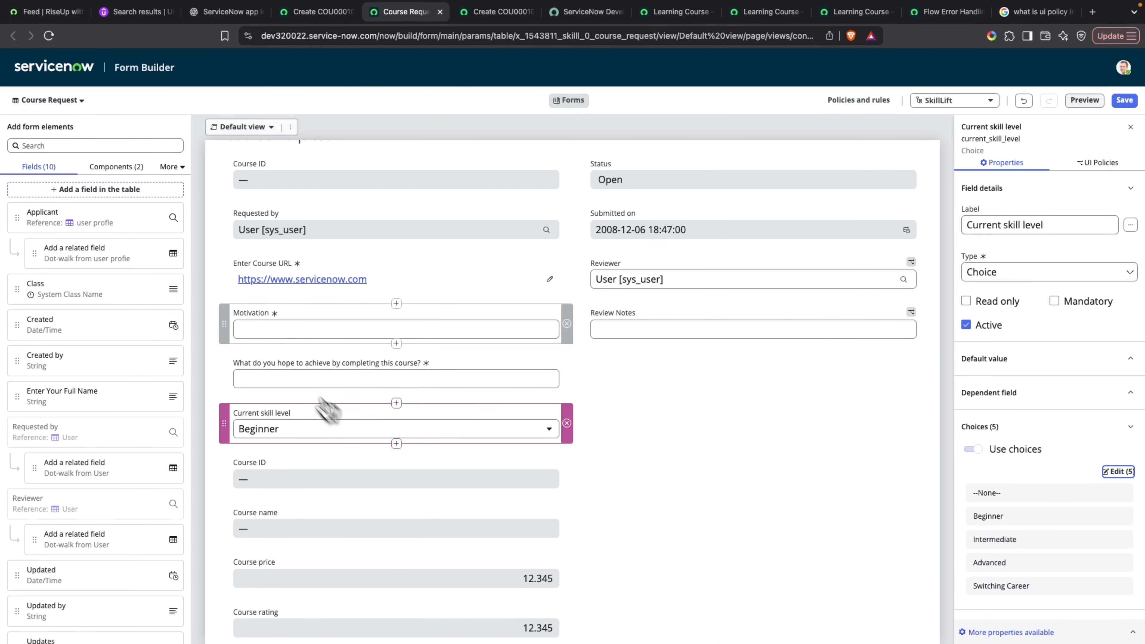
Add a mandatory String field labelled "Why you need financial support" to the Course Request table.
click(78, 190)
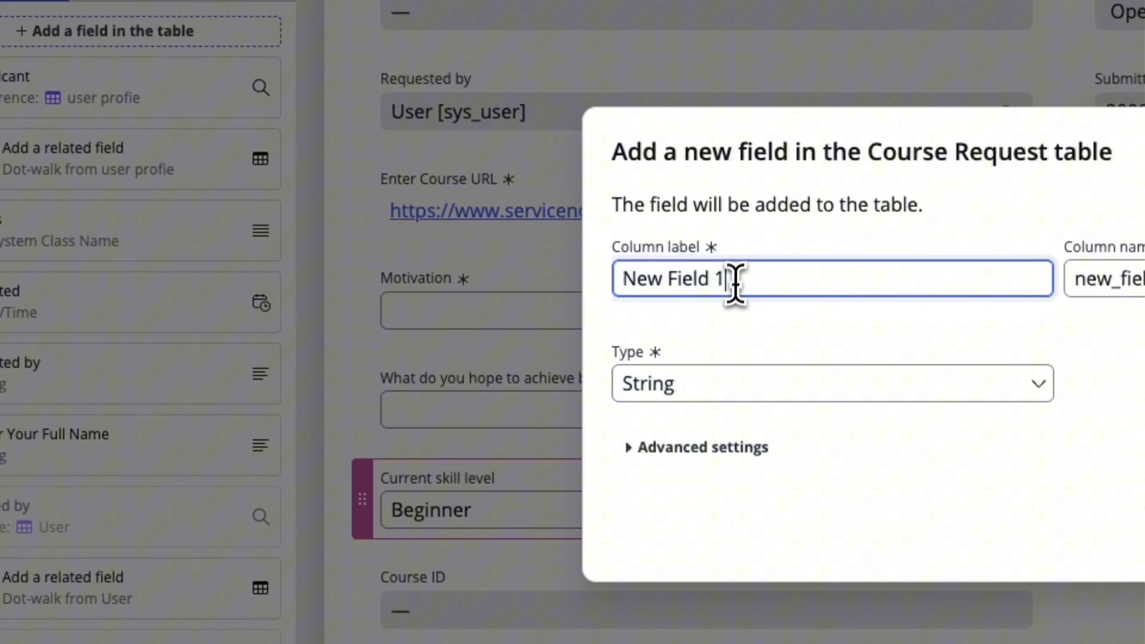
drag(735, 285, 393, 263)
text(Why you need financial support)
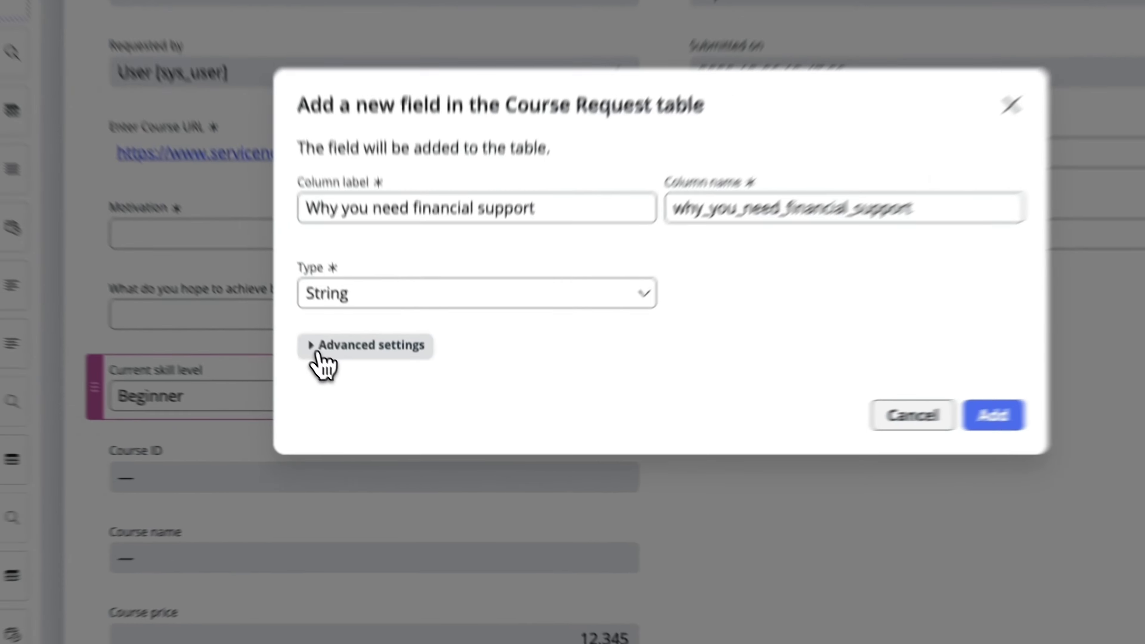
click(363, 400)
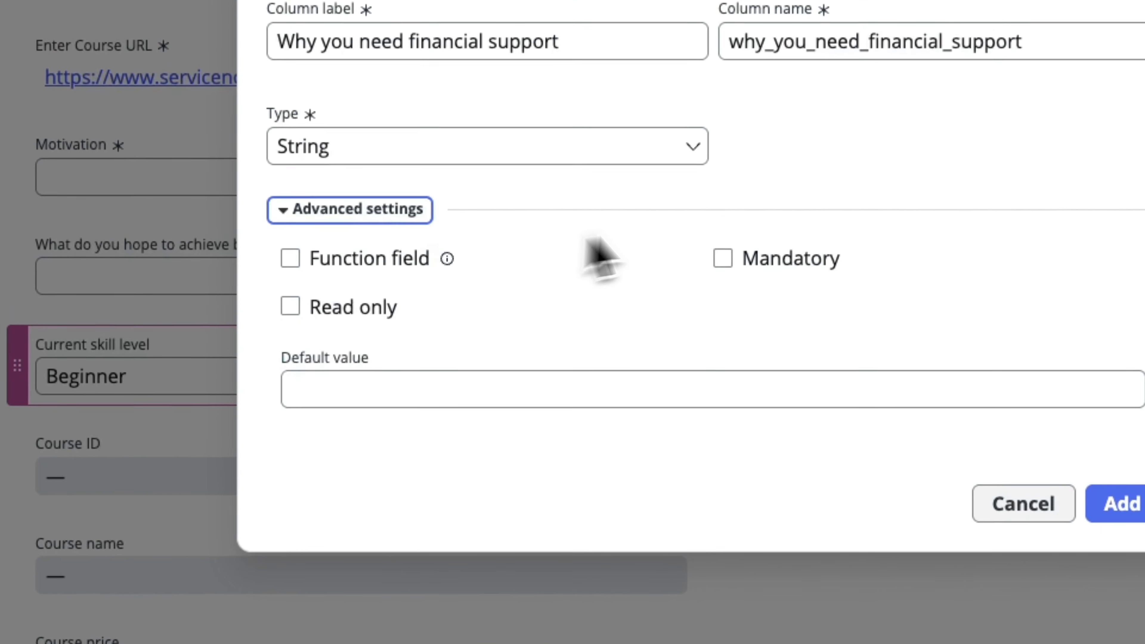
click(723, 258)
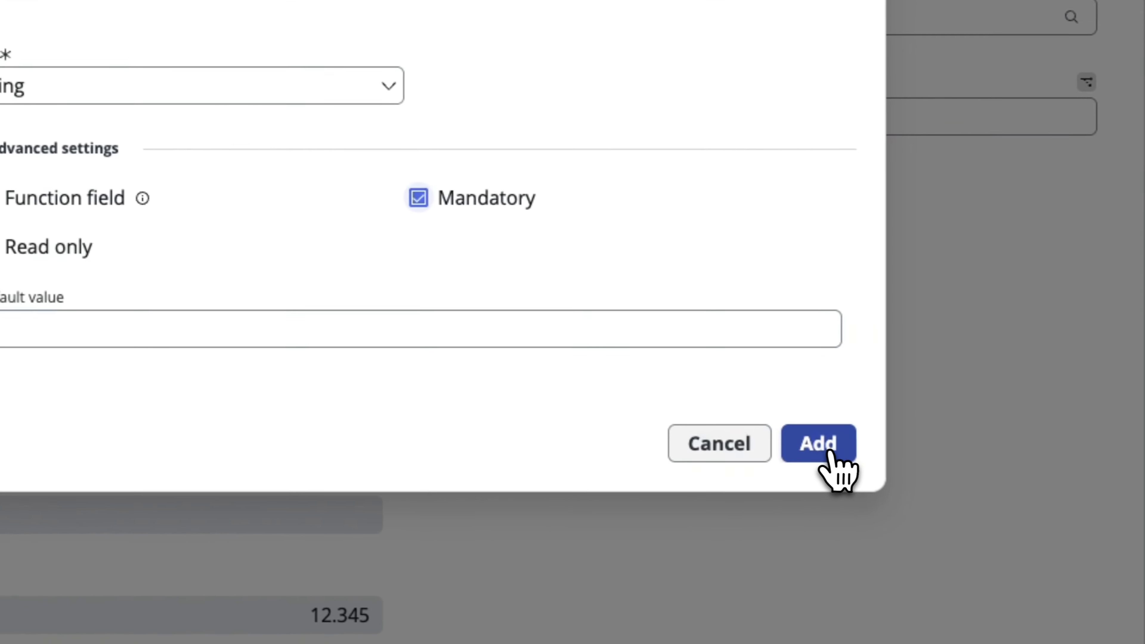
click(1123, 503)
click(810, 444)
click(790, 319)
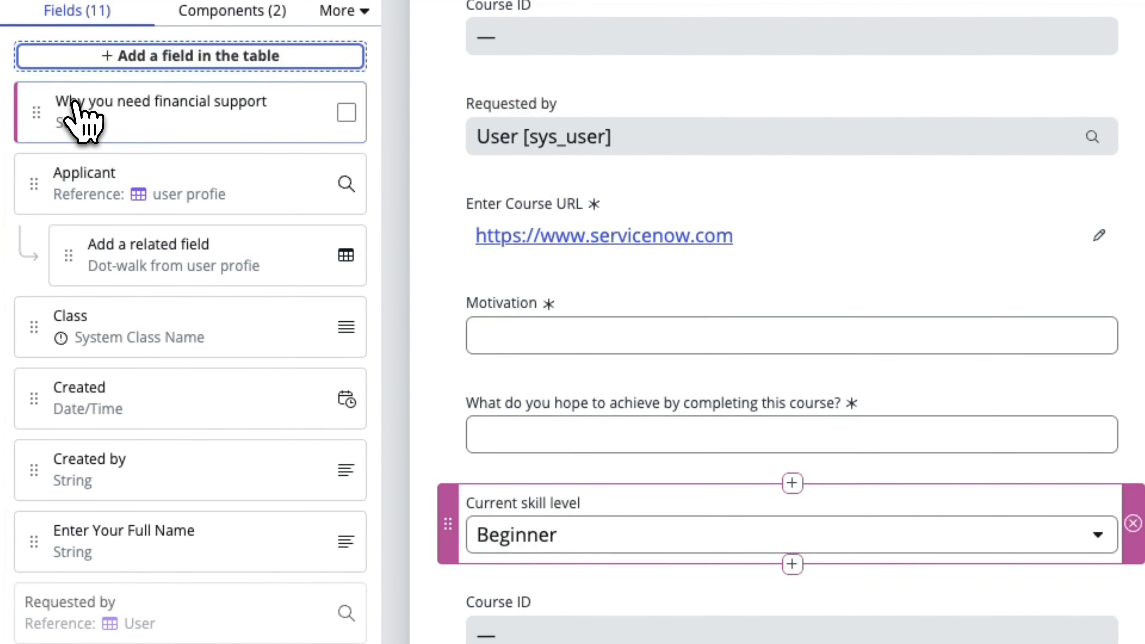
Place the "Why you need financial support" field directly below Current skill level and set its maximum length to 1000.
drag(71, 115, 468, 512)
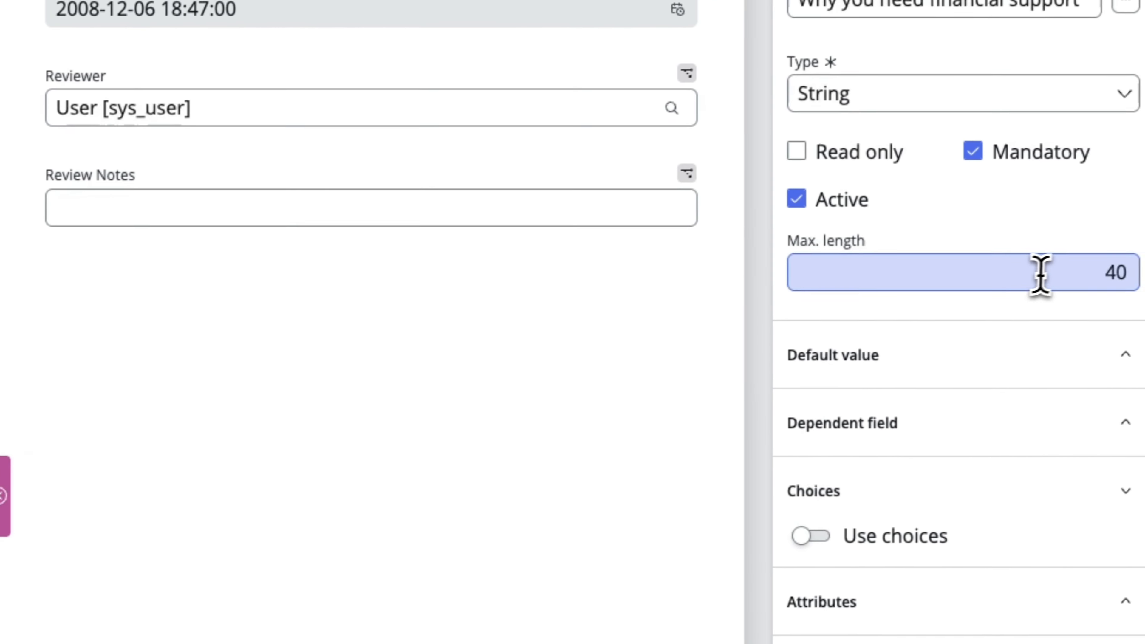
double_click(1040, 274)
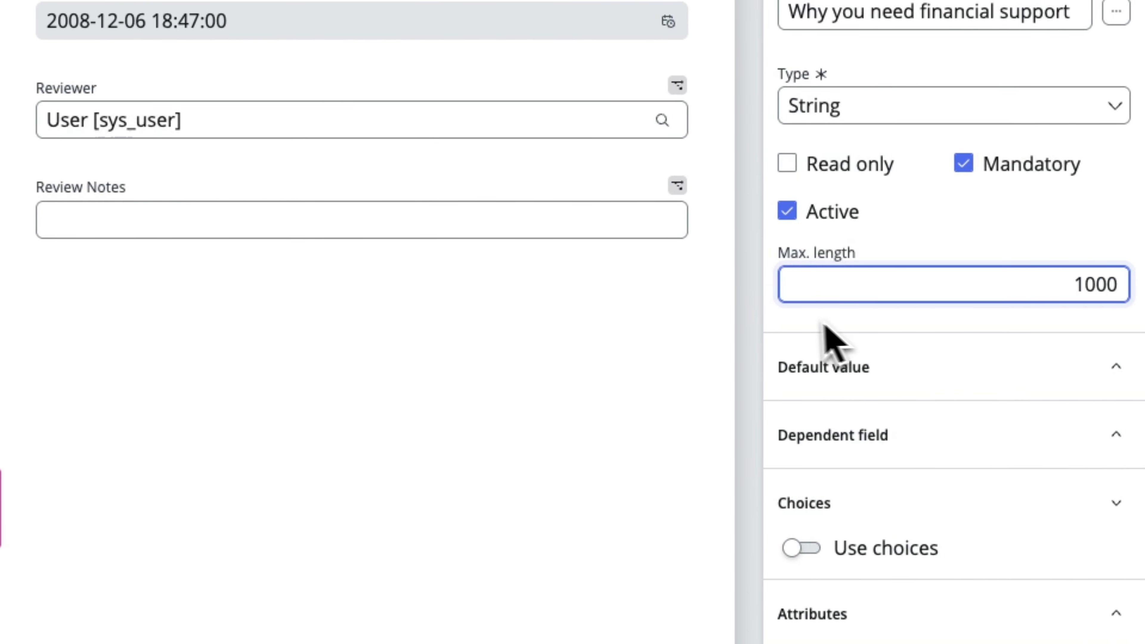
click(741, 328)
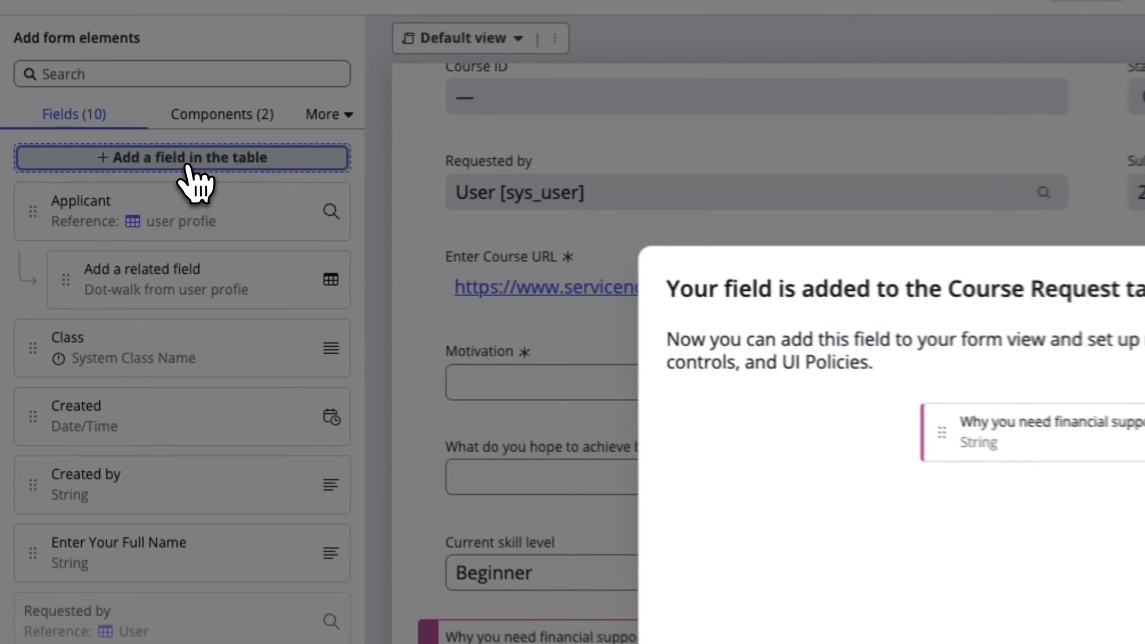
Start a new table field labelled "I understand I have 30 ays to complete the course and may lose access if I do not".
click(97, 189)
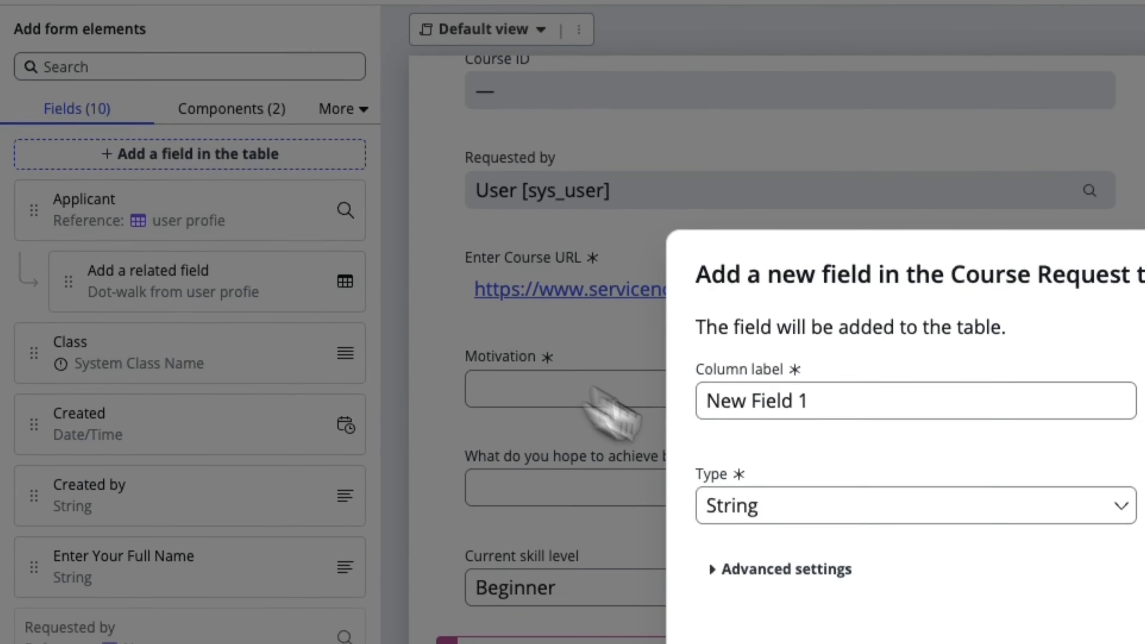
drag(766, 273, 386, 265)
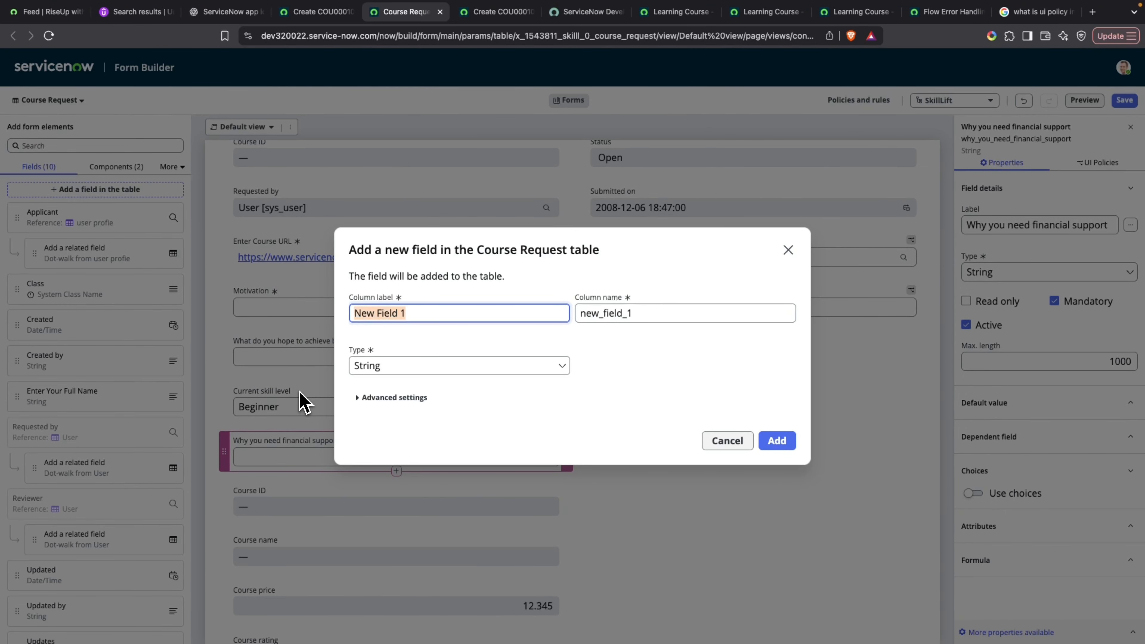
text(I understand I have 30)
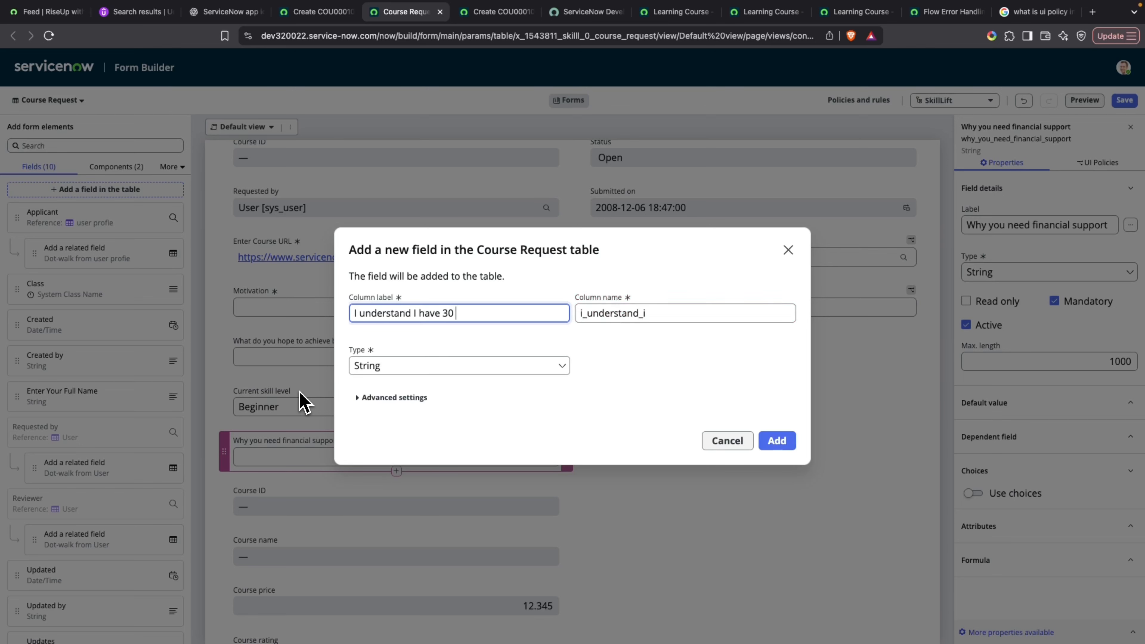
text( ays to complete th)
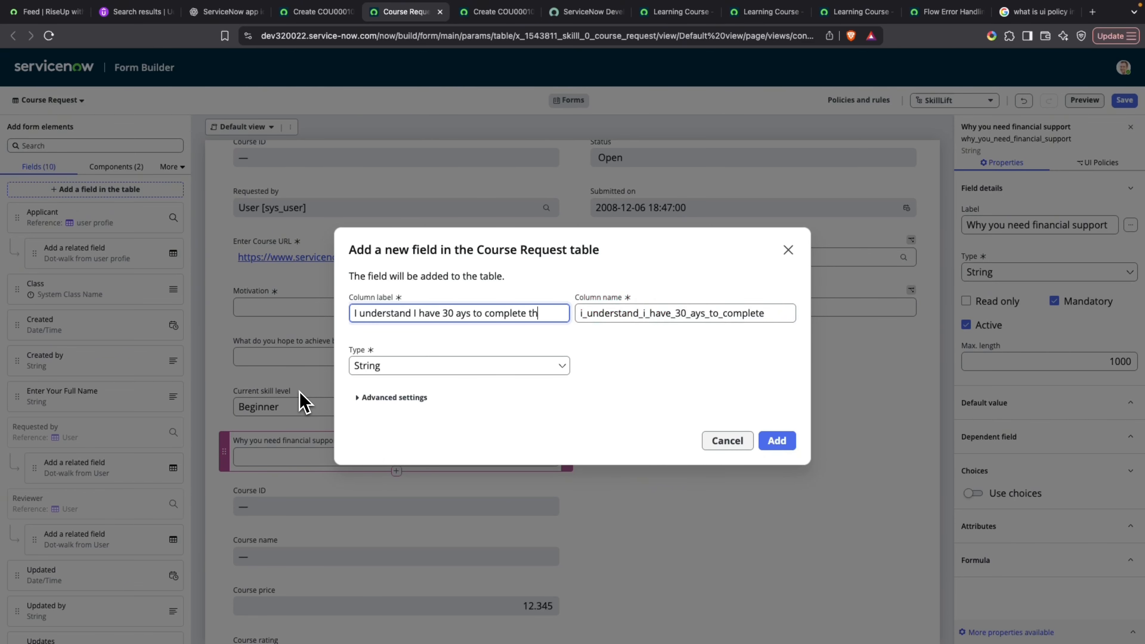
text(e course)
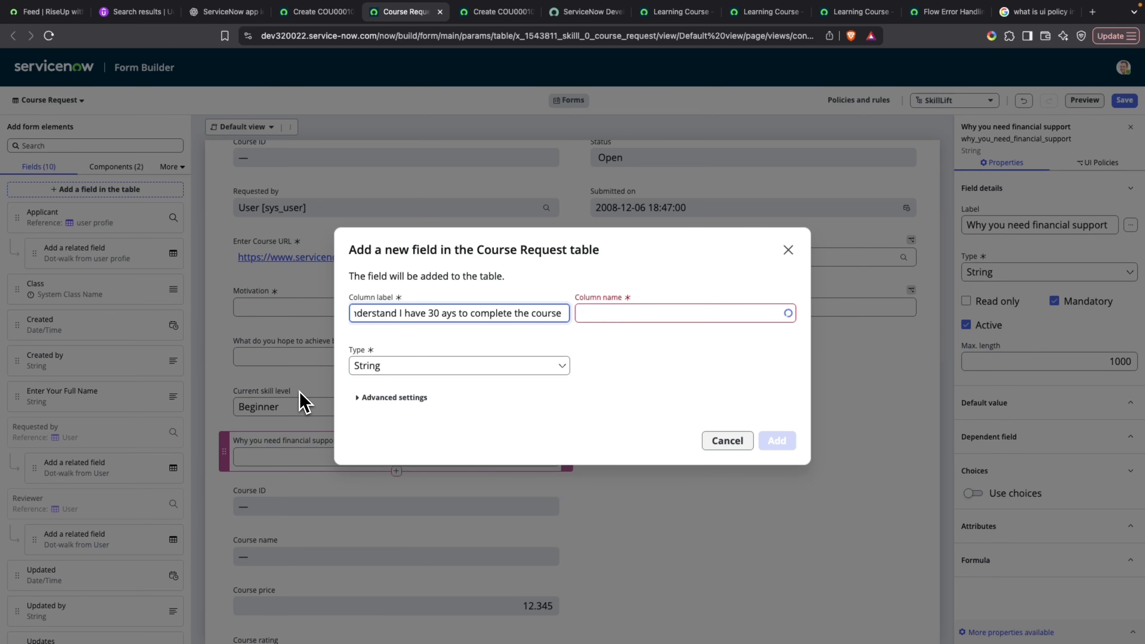
text(and may )
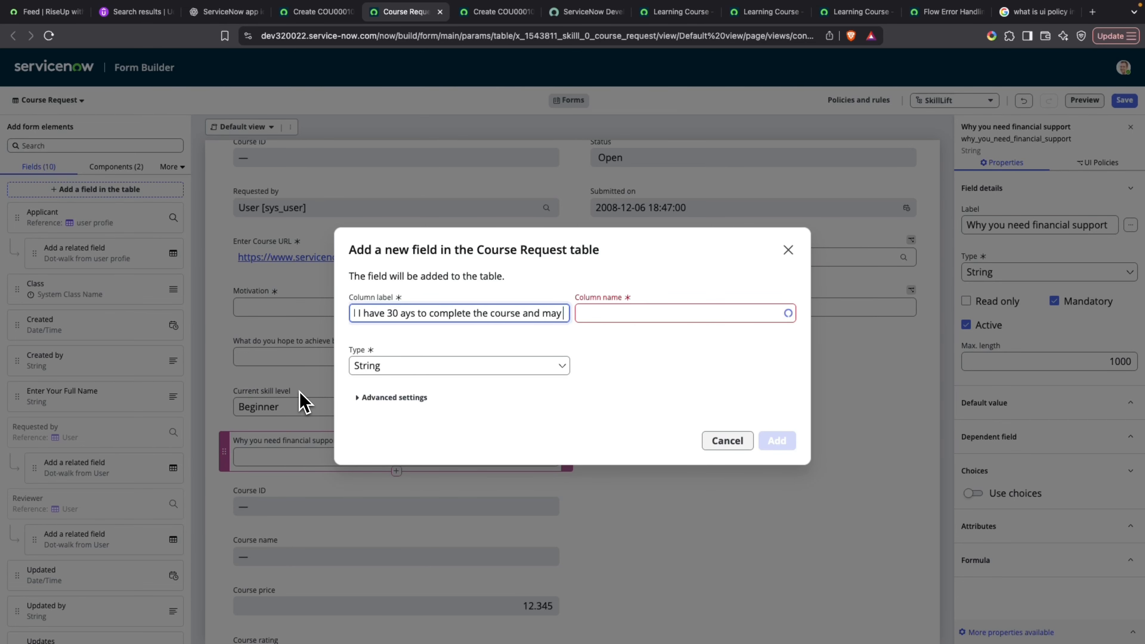
text(lose acc)
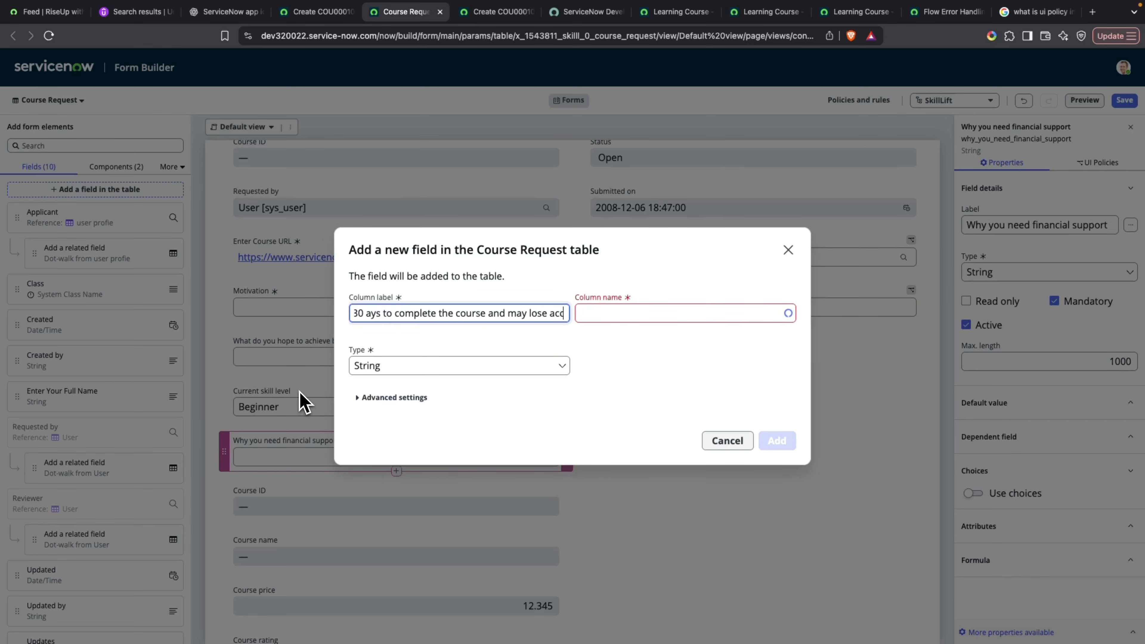
text(ess if)
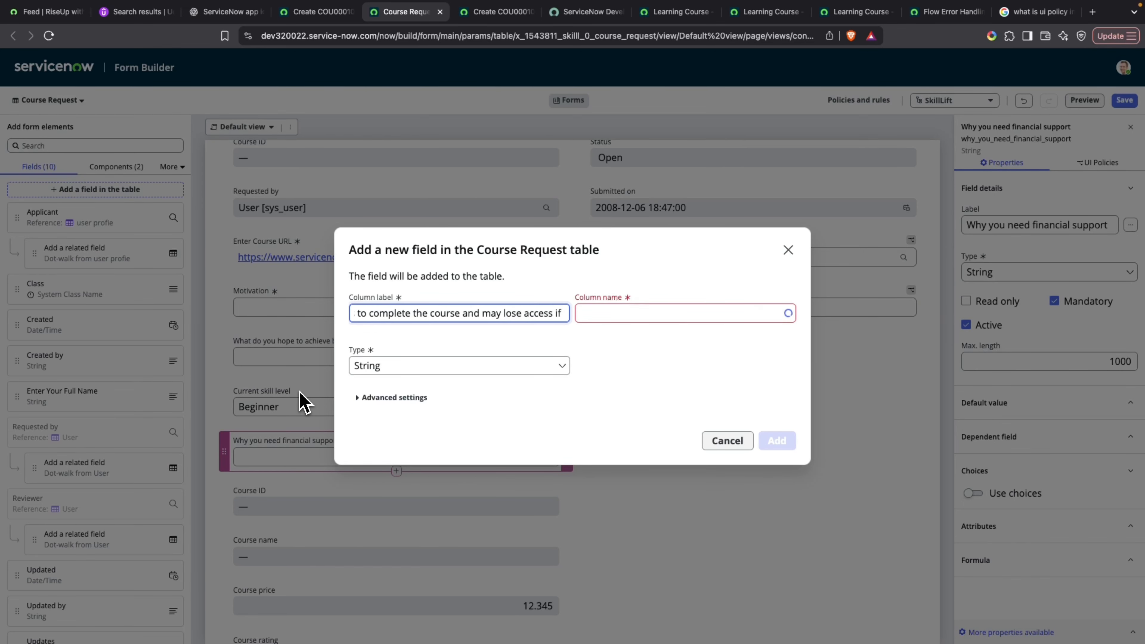
text( I do)
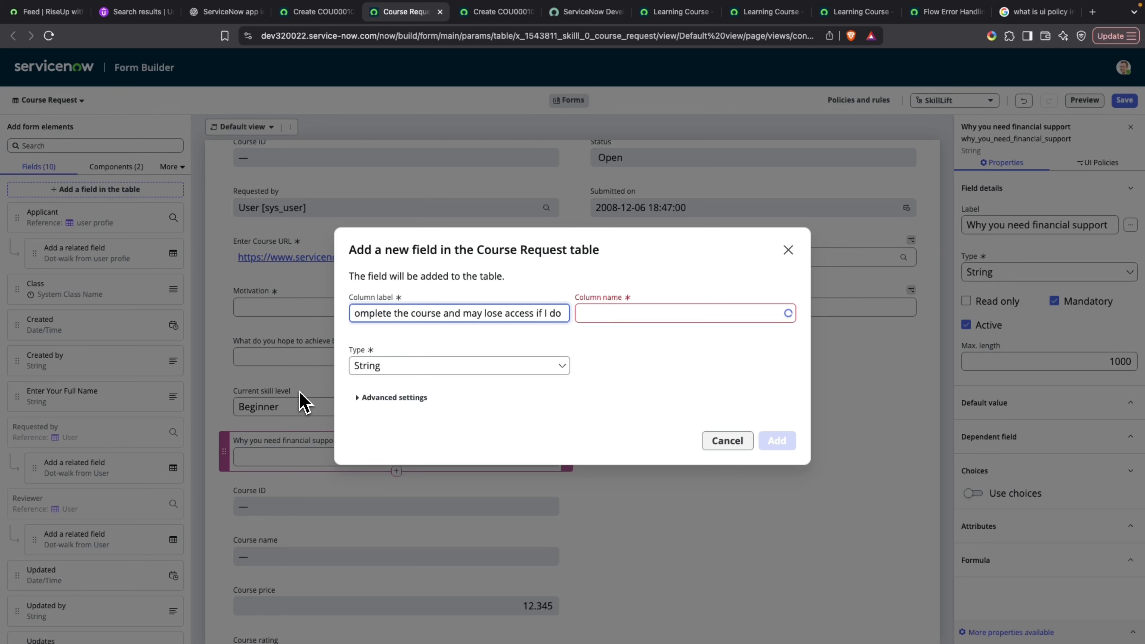
text( not)
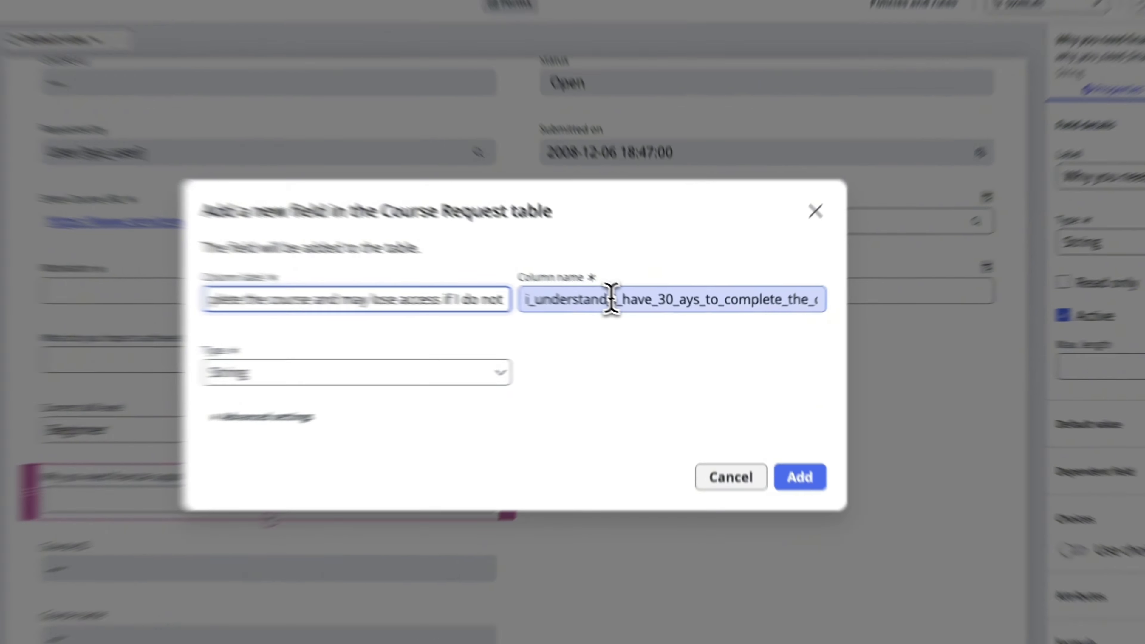
Shorten the column name of the new acknowledgement field to i_understand.
drag(644, 313, 854, 289)
text(tandt)
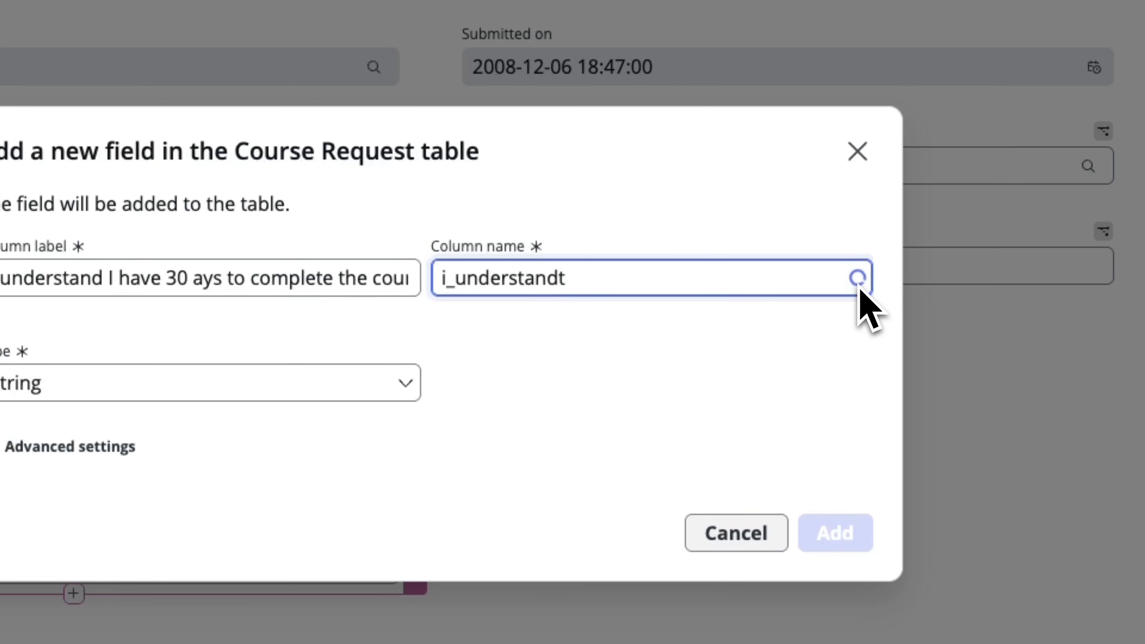
click(661, 282)
key(BackSpace)
click(411, 337)
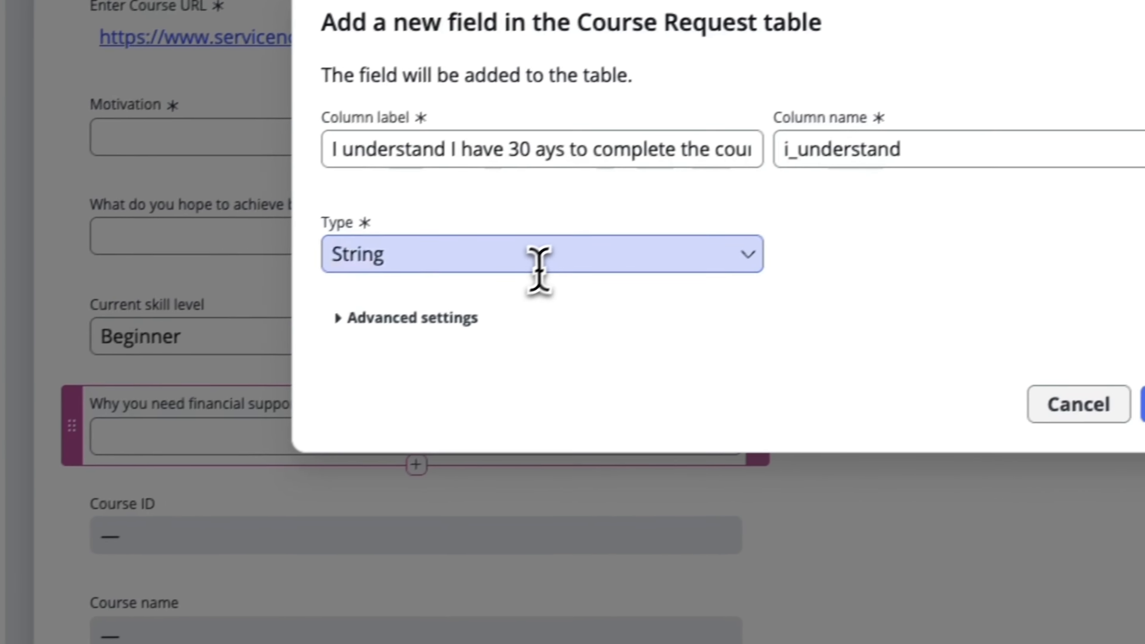
Set the type of the new acknowledgement field to True/False.
click(193, 386)
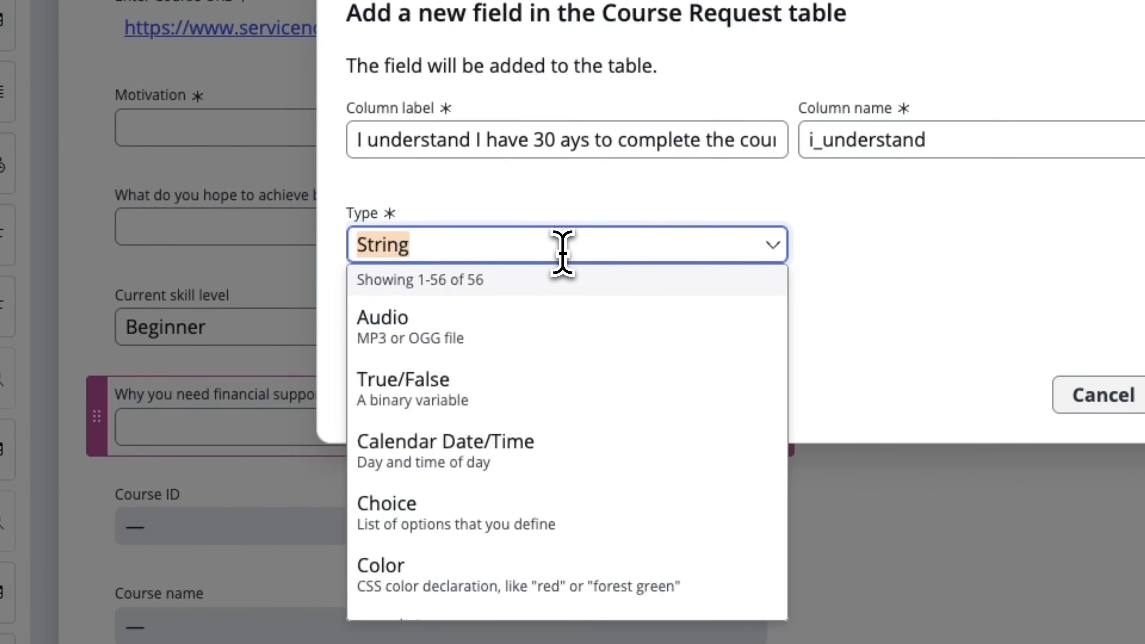
scroll(503, 434, down, 5)
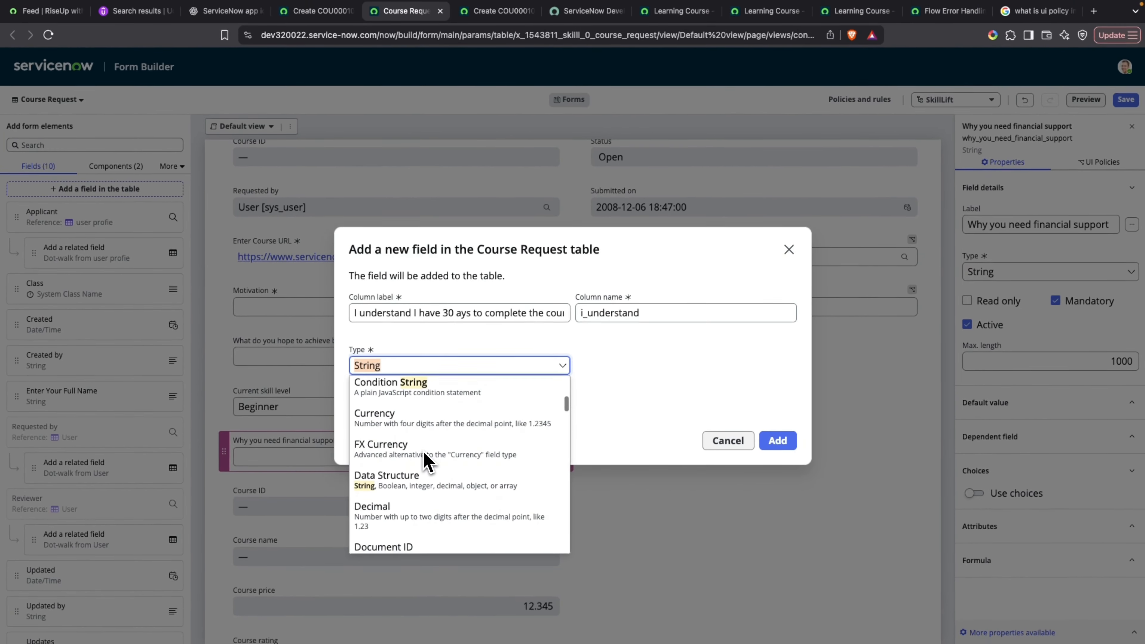
text(che)
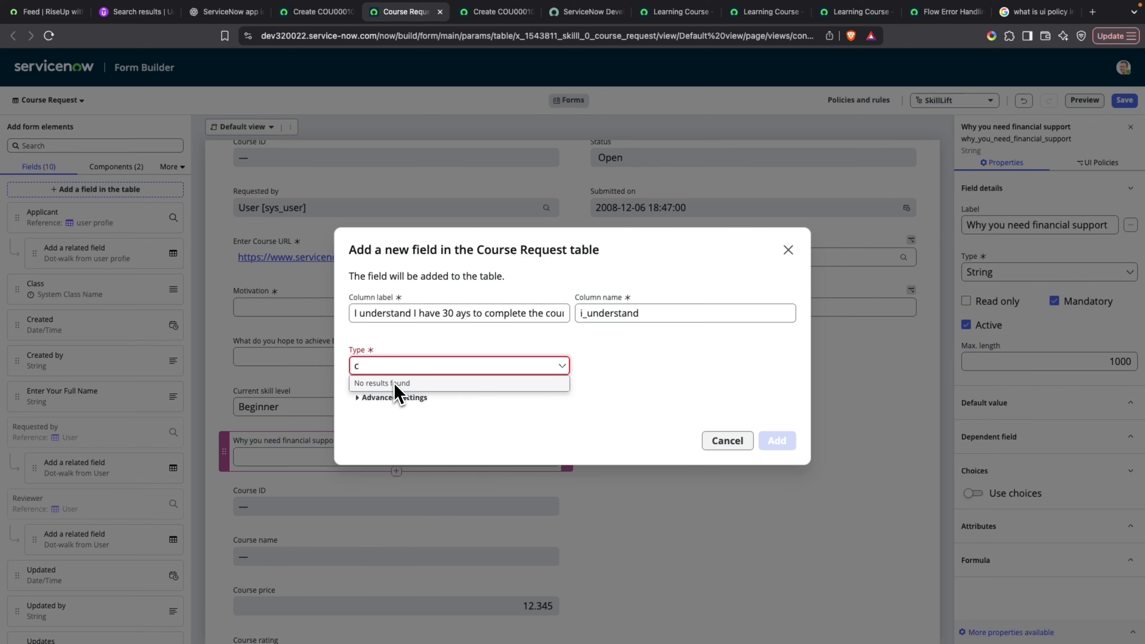
key(BackSpace)
text(tru)
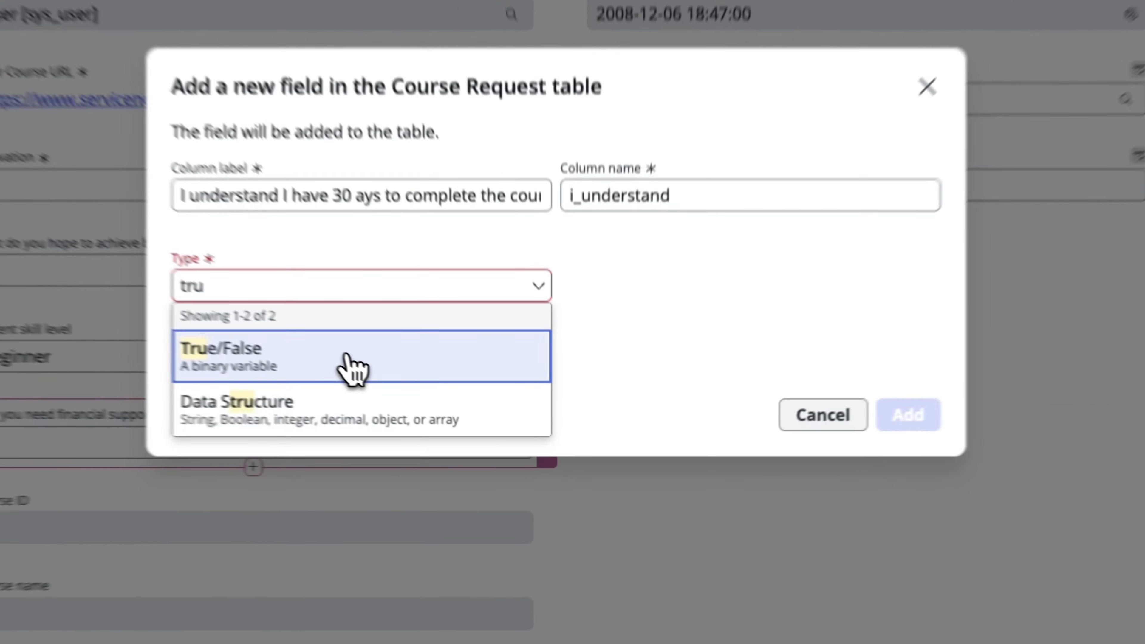
click(440, 408)
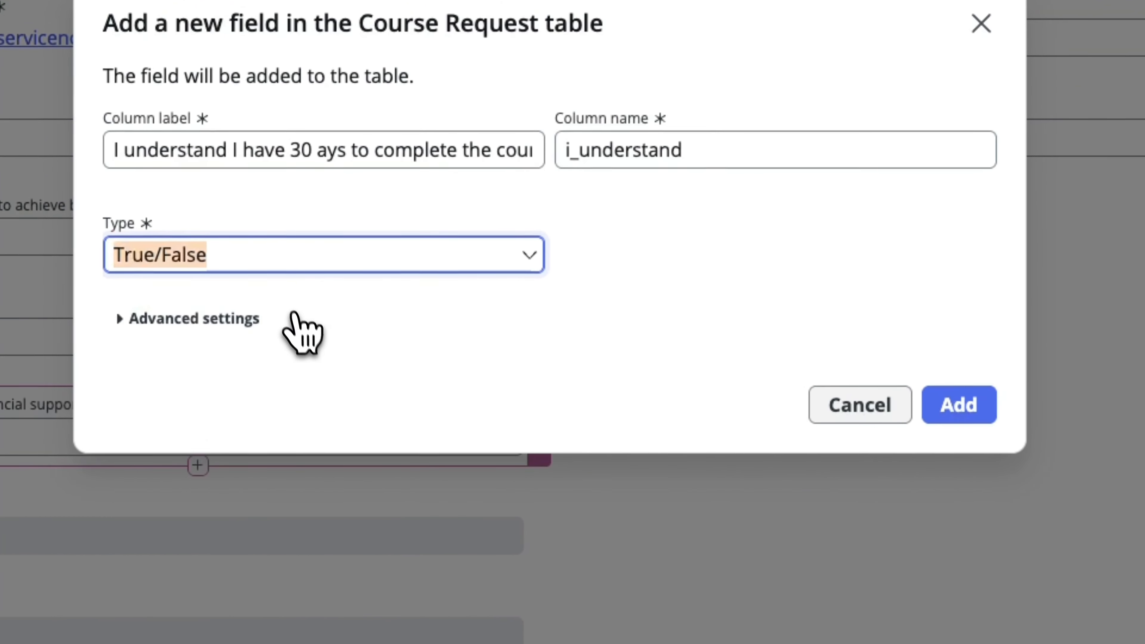
Add the acknowledgement field to the Course Request table and place it directly below "Why you need financial support" on the form.
click(956, 408)
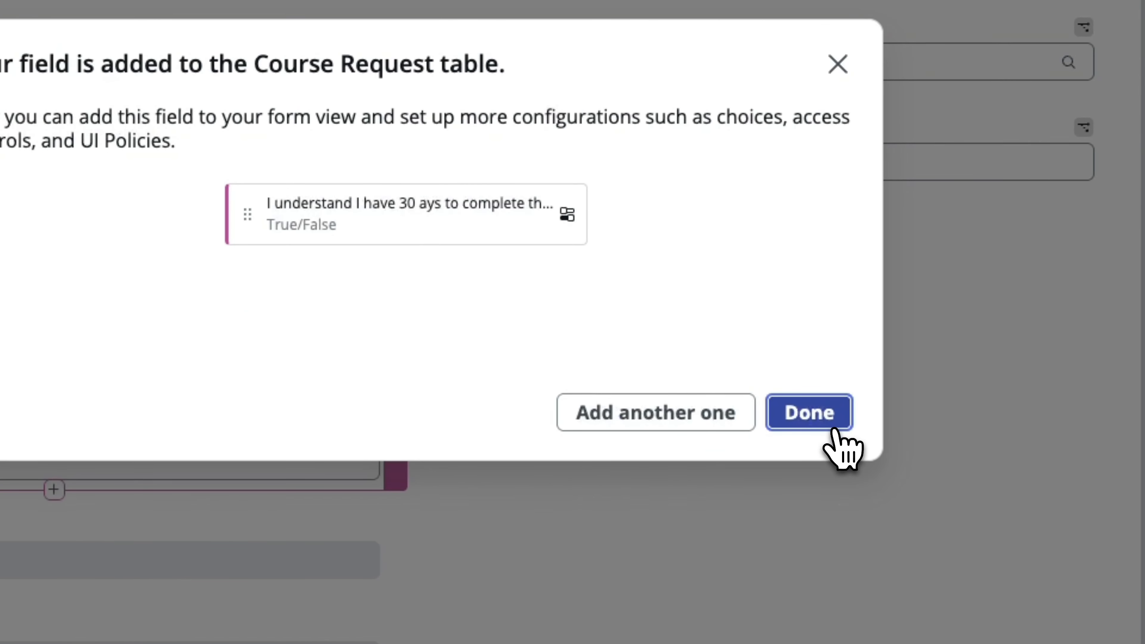
click(807, 417)
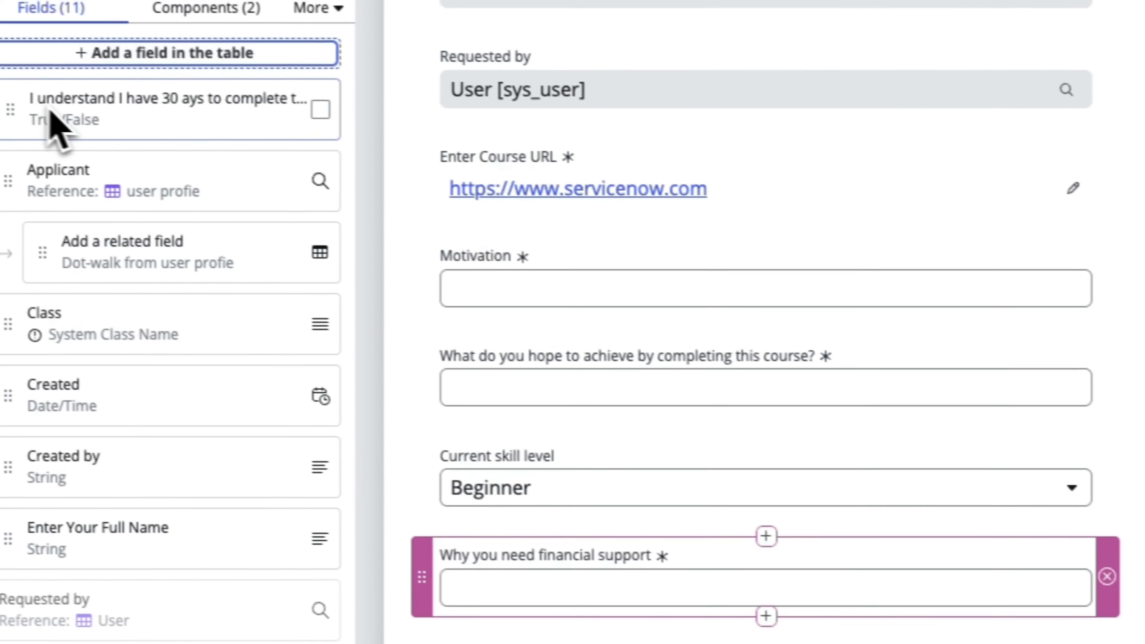
drag(54, 122, 458, 635)
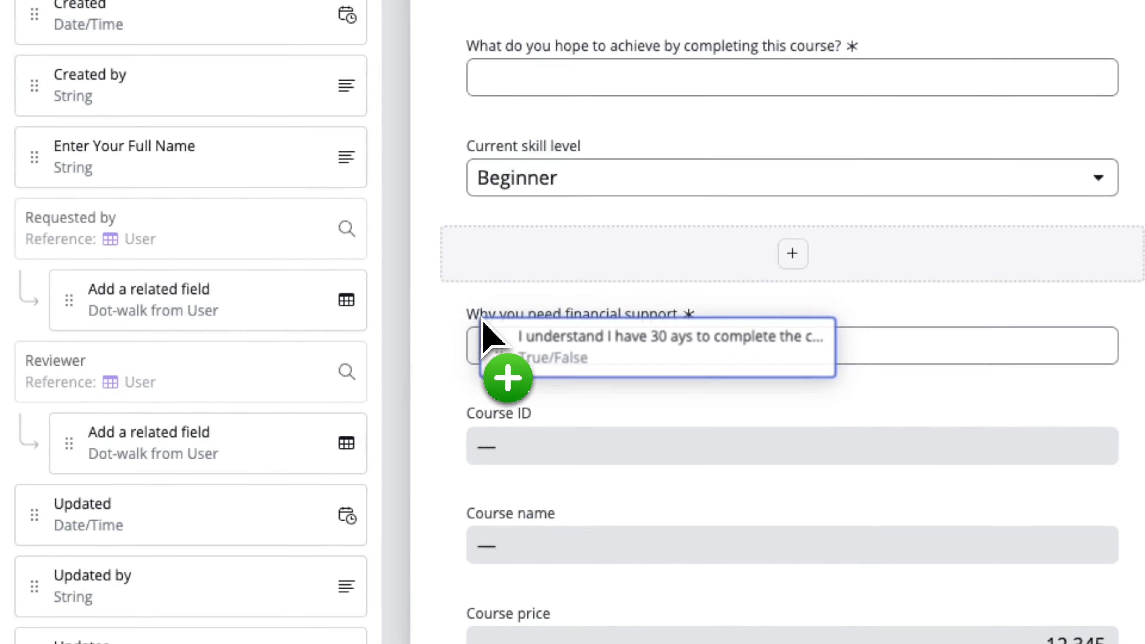
mouse_move(481, 318)
mouse_down()
mouse_move(476, 358)
mouse_move(480, 336)
mouse_up()
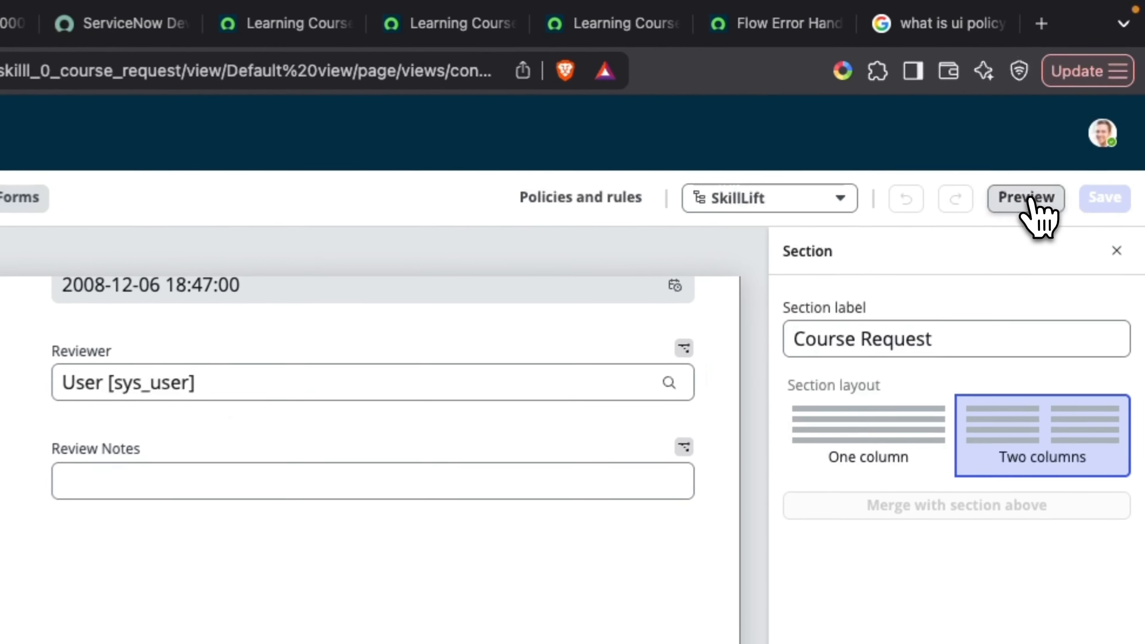
Preview the Course Request form and try its new fields, choosing Intermediate as Current skill level and ticking the 30-day agreement.
click(1085, 99)
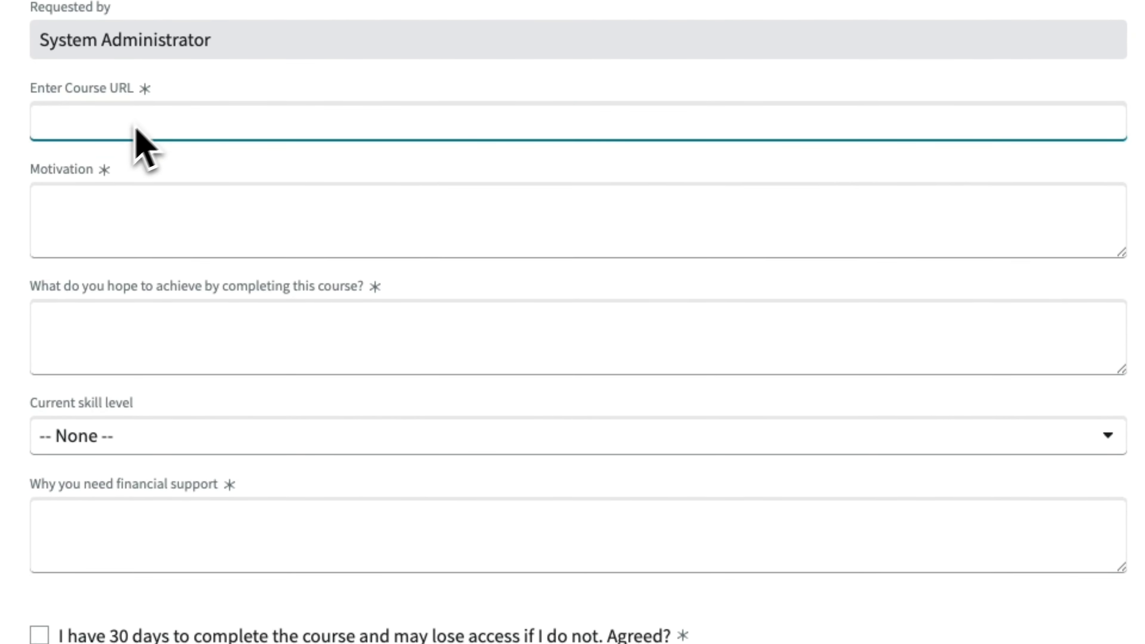
click(148, 229)
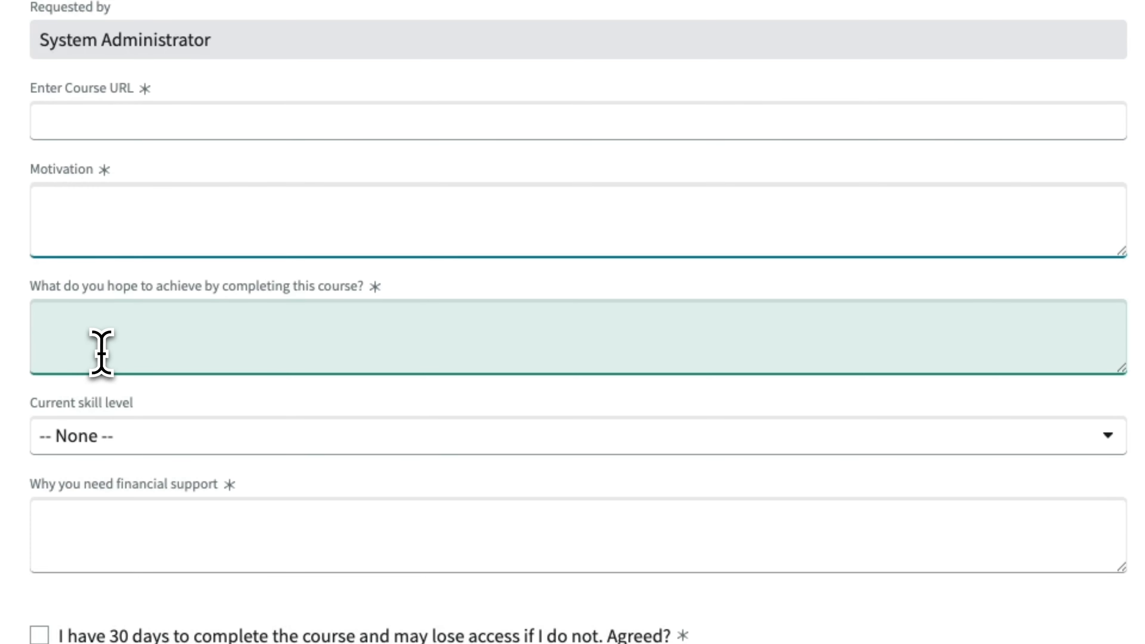
click(121, 336)
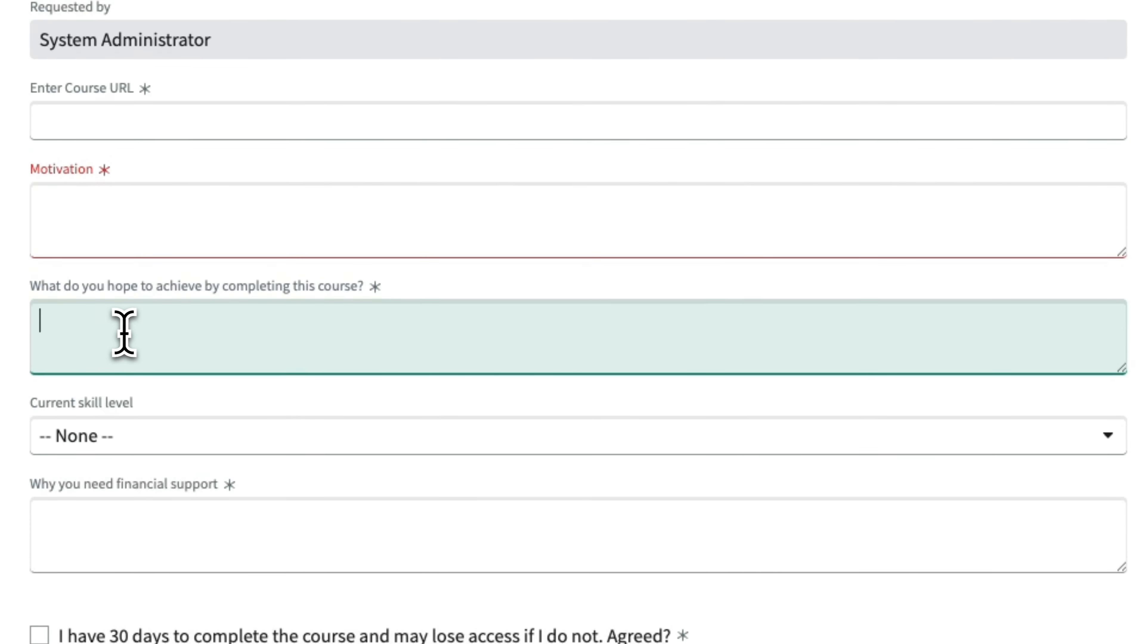
click(128, 439)
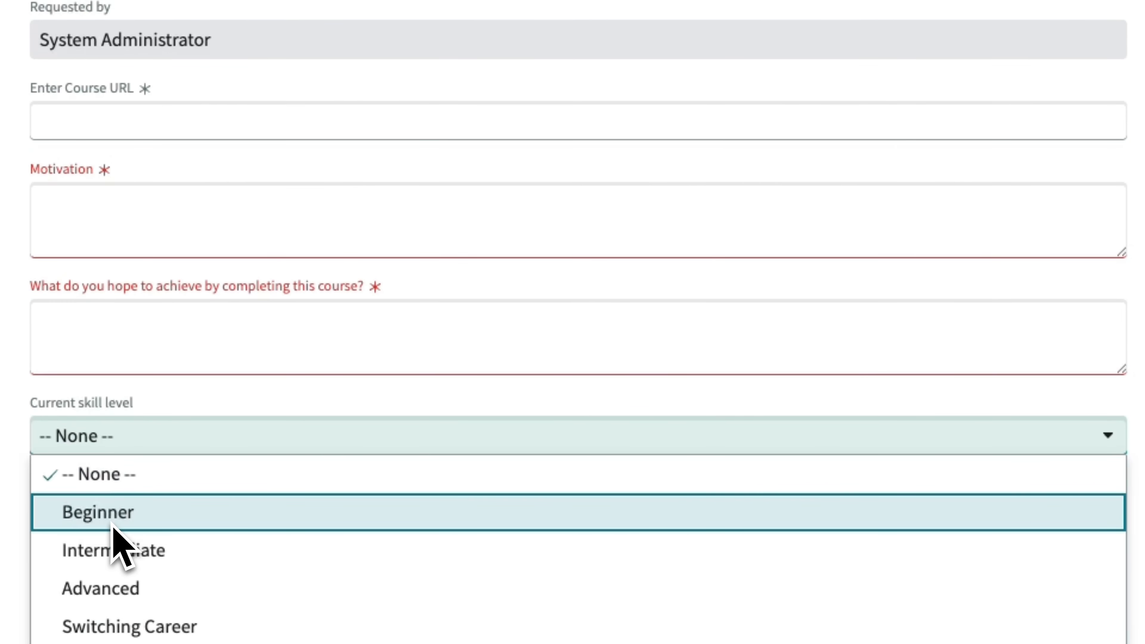
scroll(112, 525, down, 3)
click(121, 447)
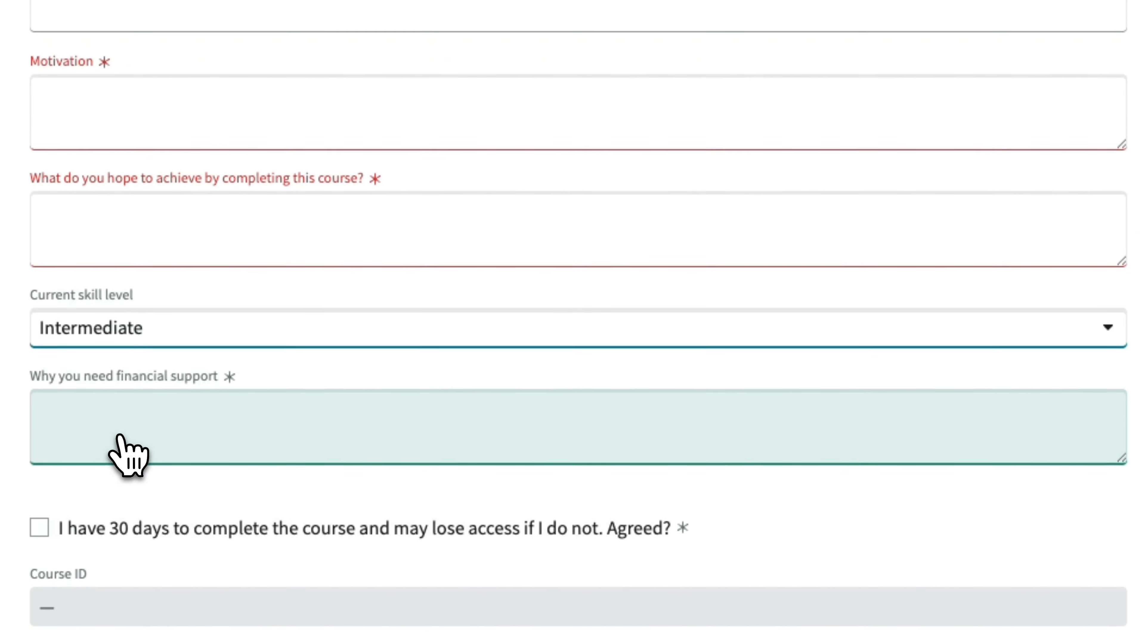
click(149, 410)
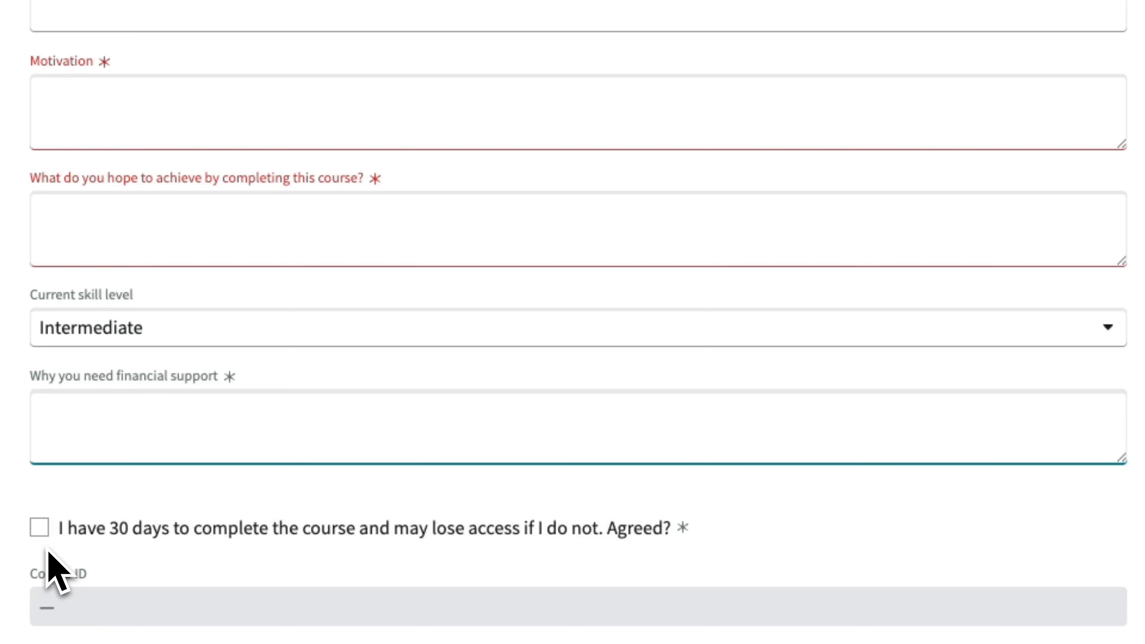
click(40, 531)
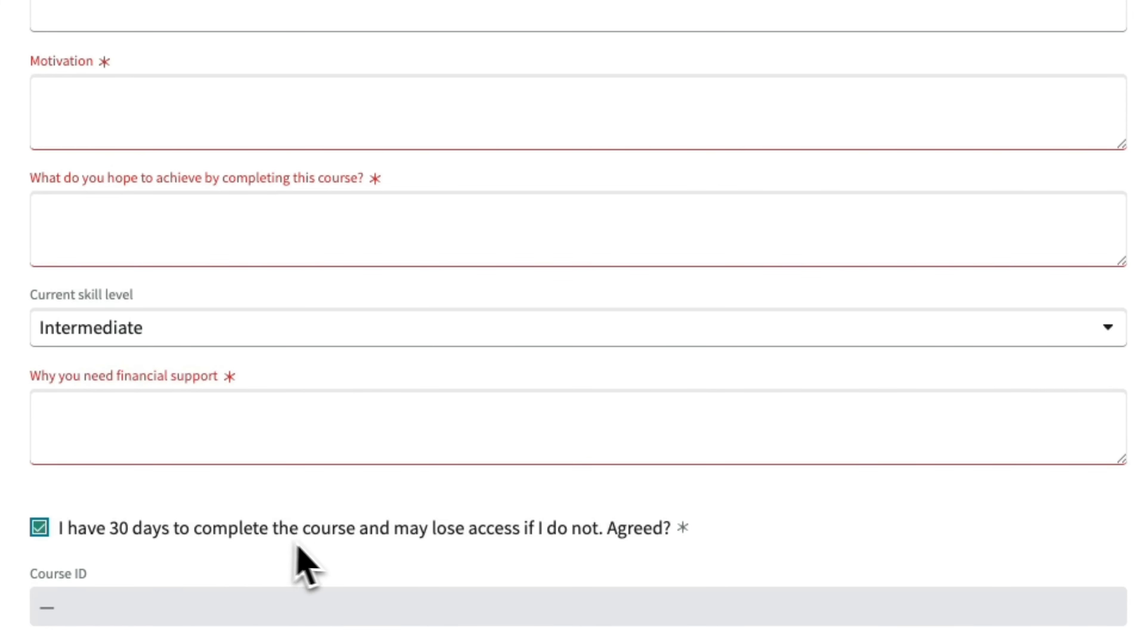